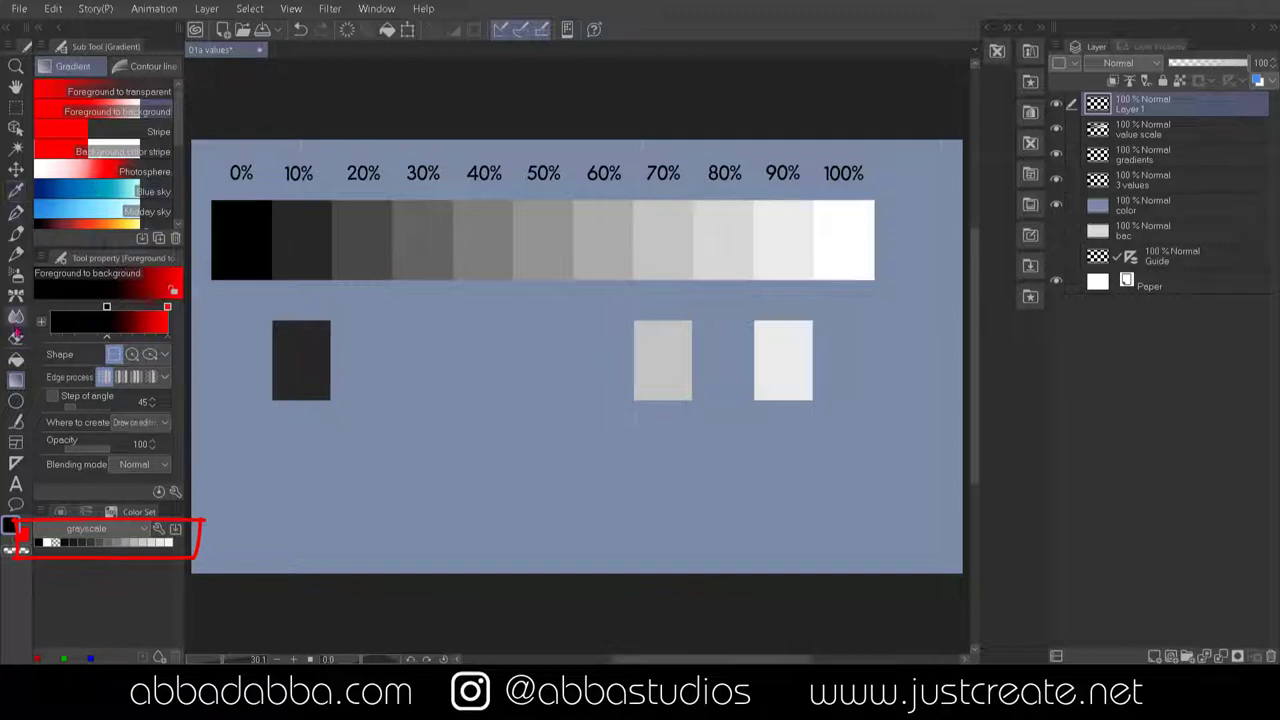
- Select a long strip below the grey swatches and make Gray 50% the drawing colour, undoing a trial gradient
left_click(16, 108)
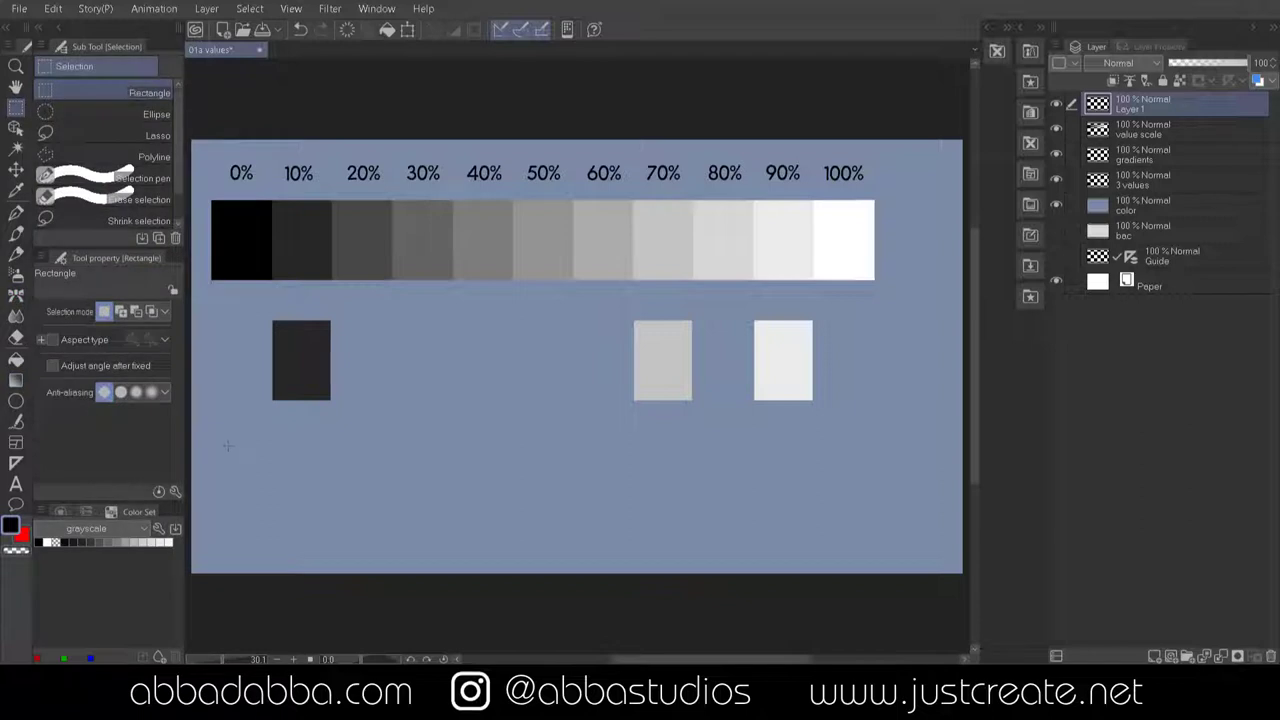
left_click_drag(227, 446, 876, 522)
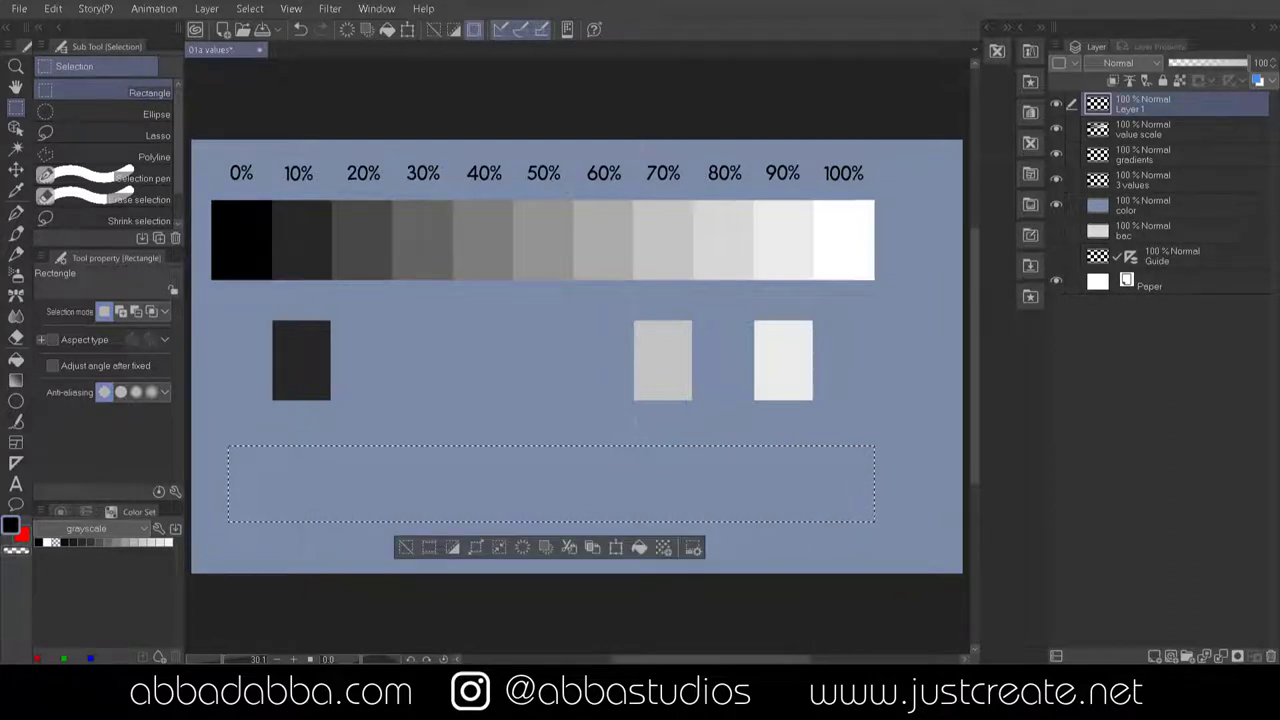
key("g")
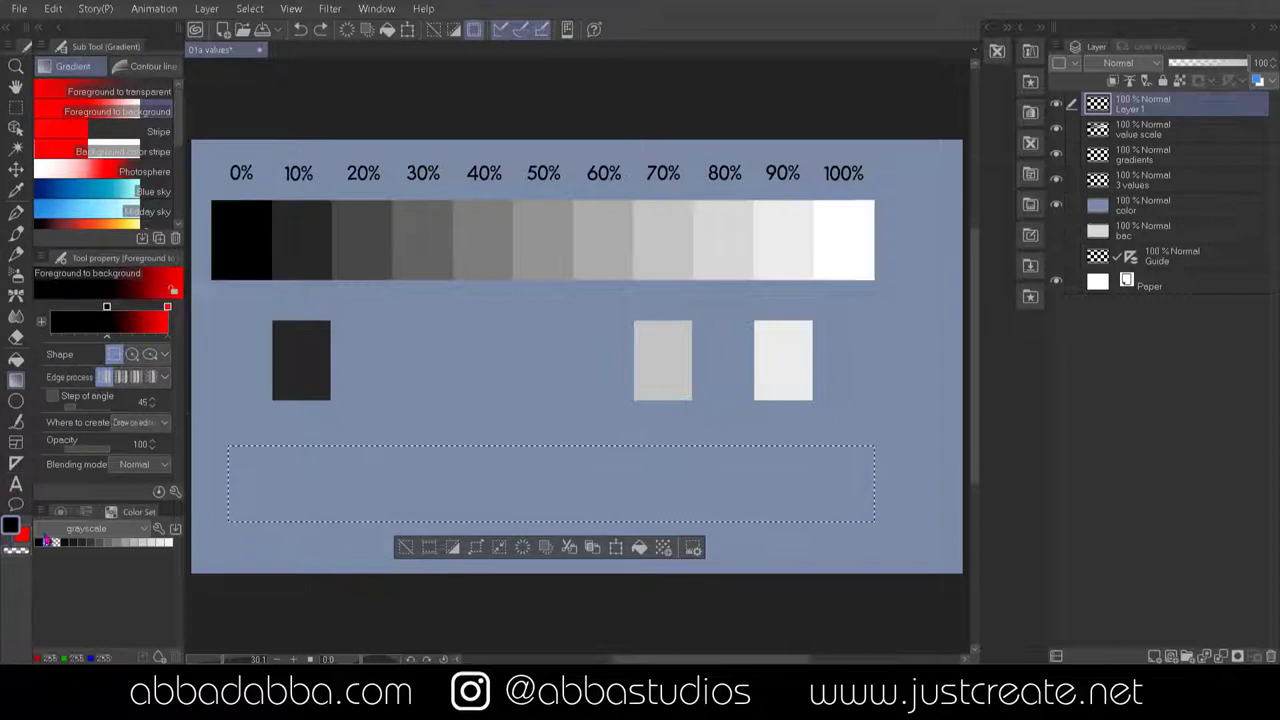
double_click(21, 535)
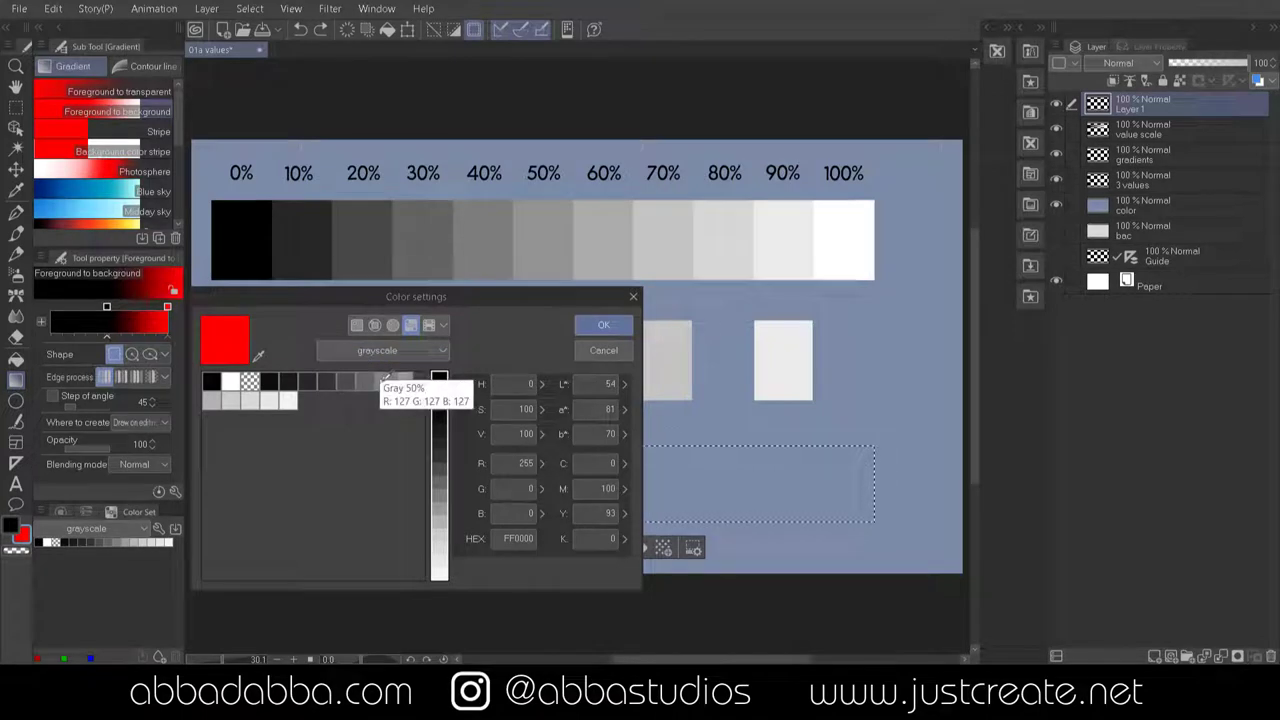
left_click(386, 380)
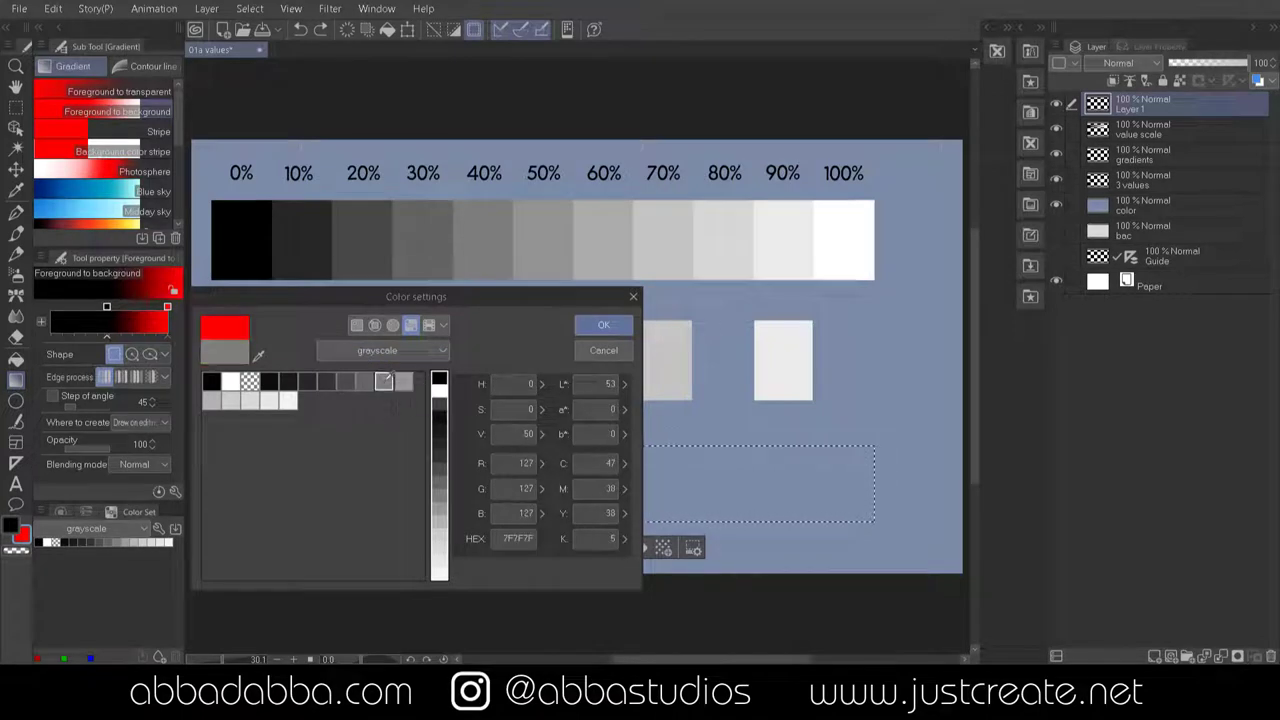
left_click(597, 323)
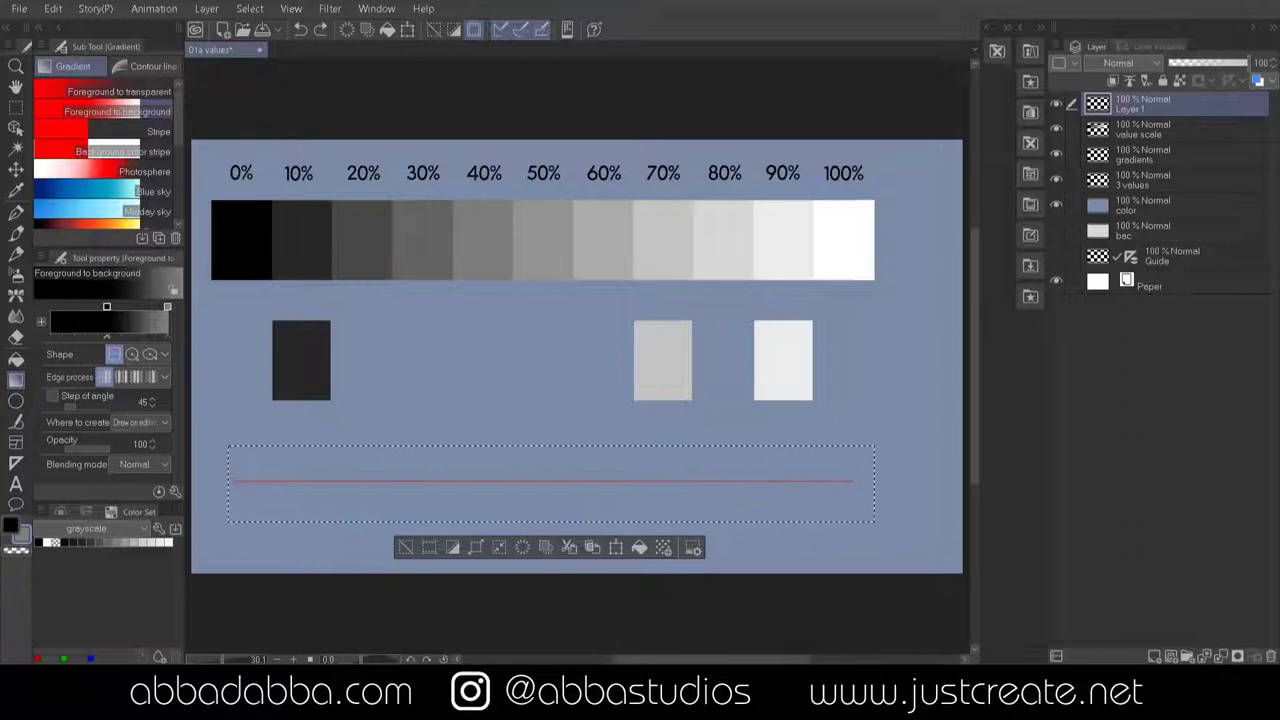
left_click_drag(234, 481, 863, 481)
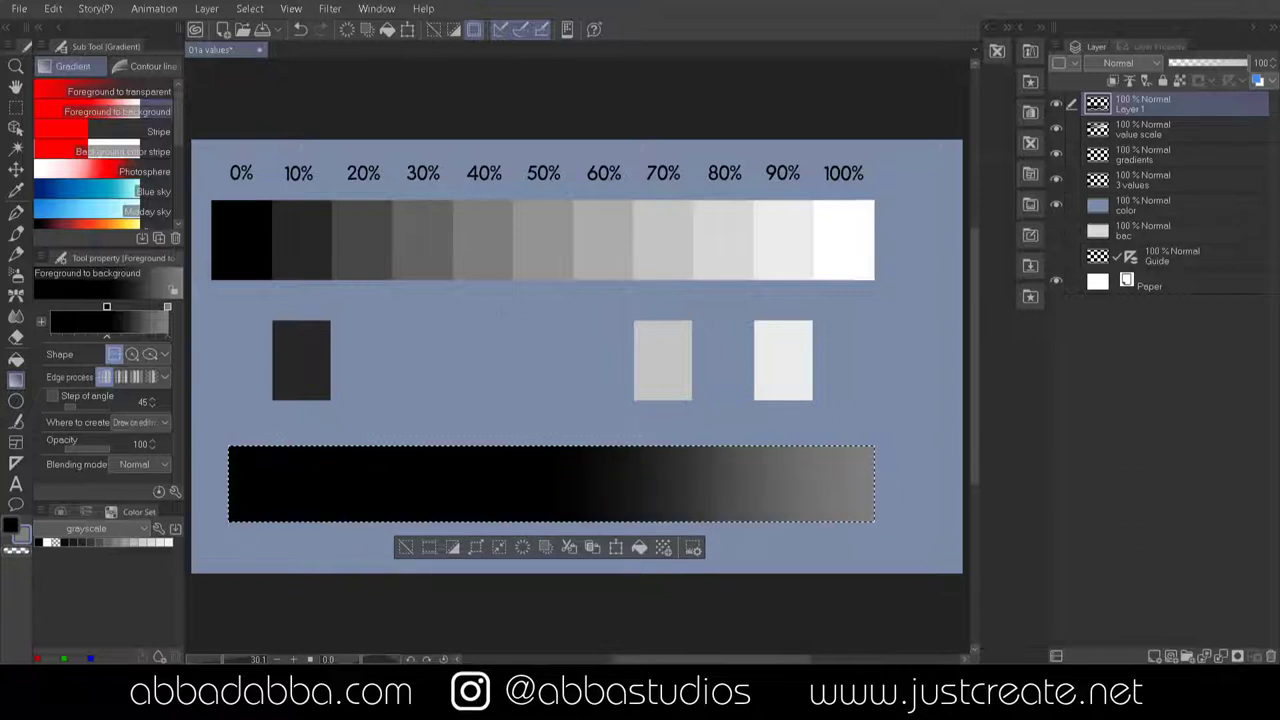
key("ctrl+z")
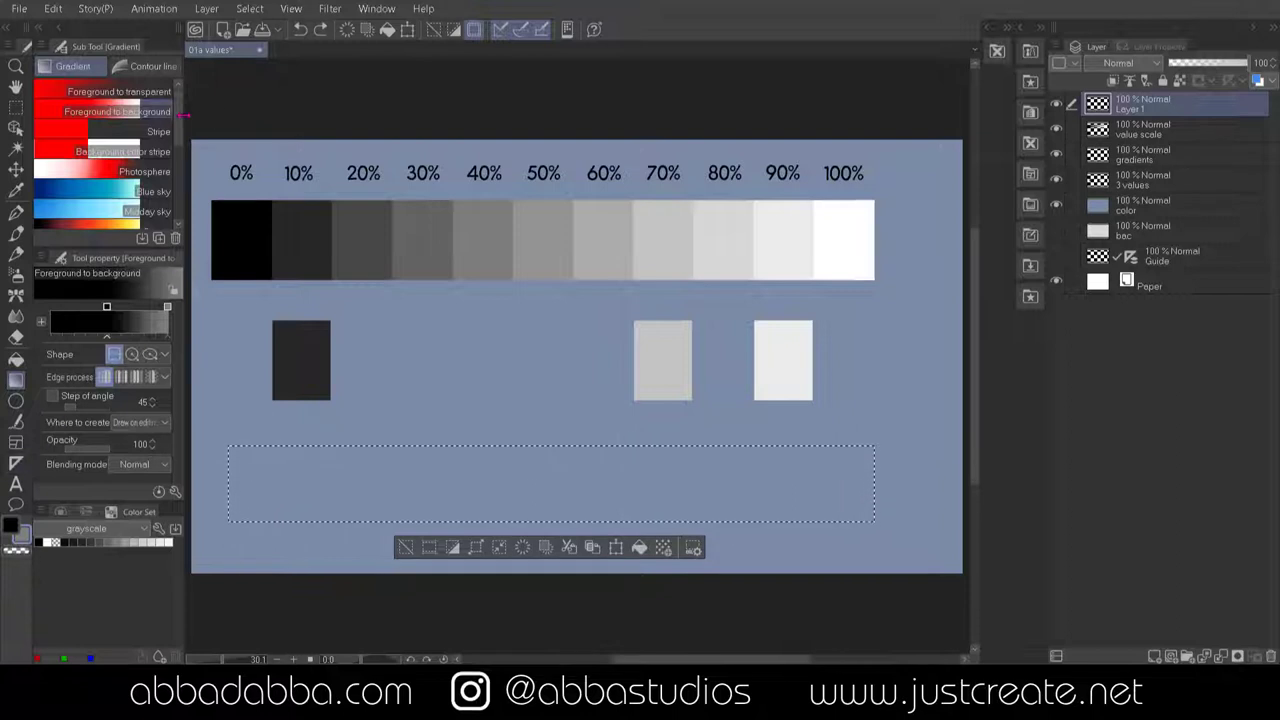
- Fill the strip with a black-to-transparent Manga gradient, hide the blue color layer, and deselect
scroll(182, 115, "down", 10)
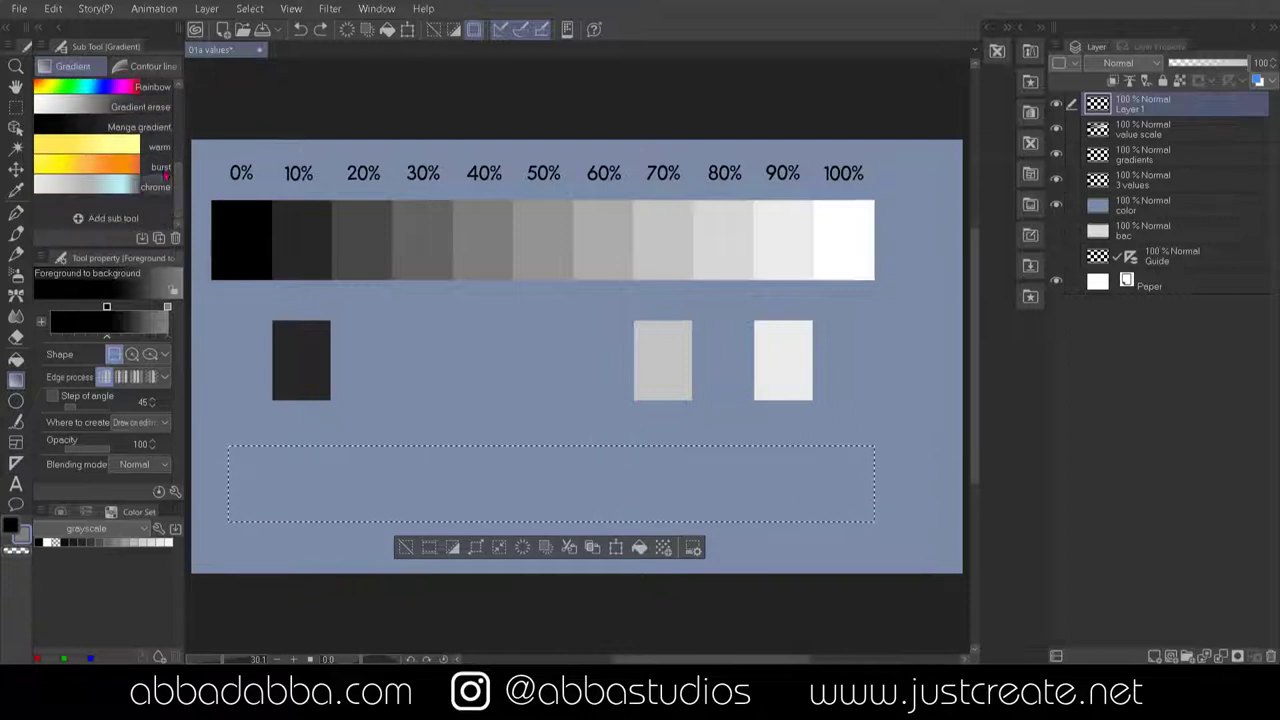
left_click(140, 127)
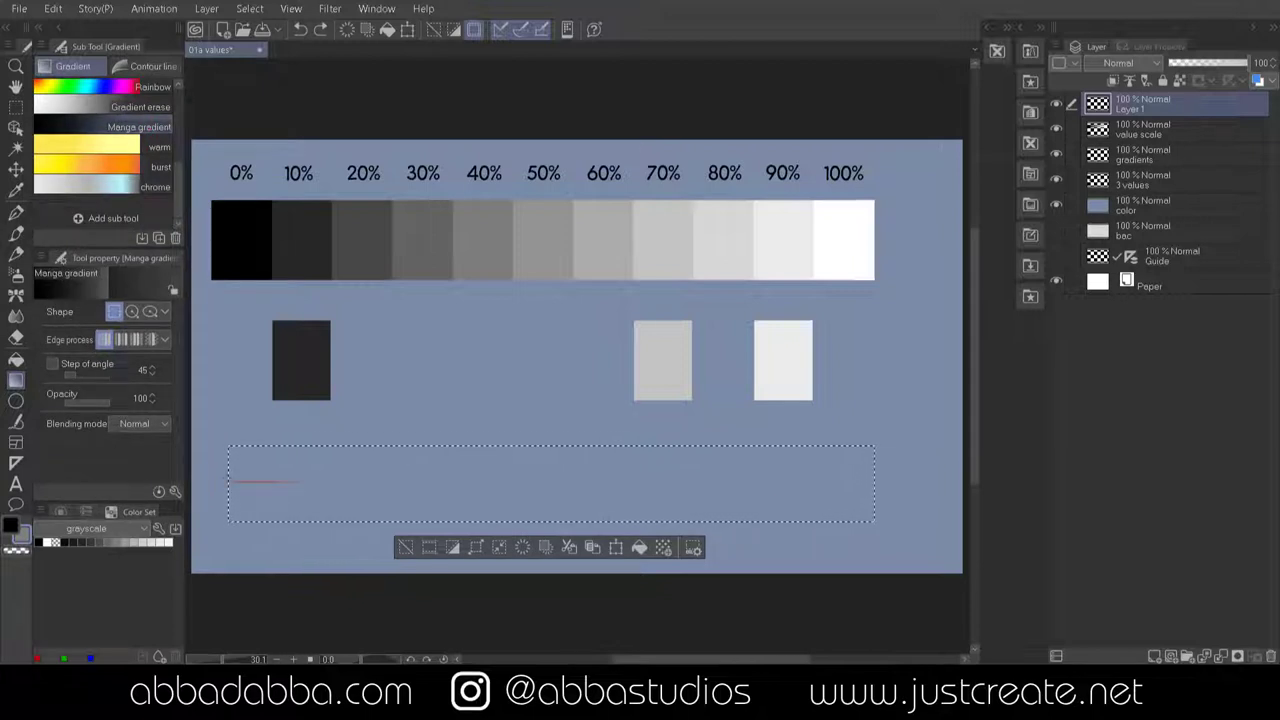
left_click_drag(874, 482, 874, 482)
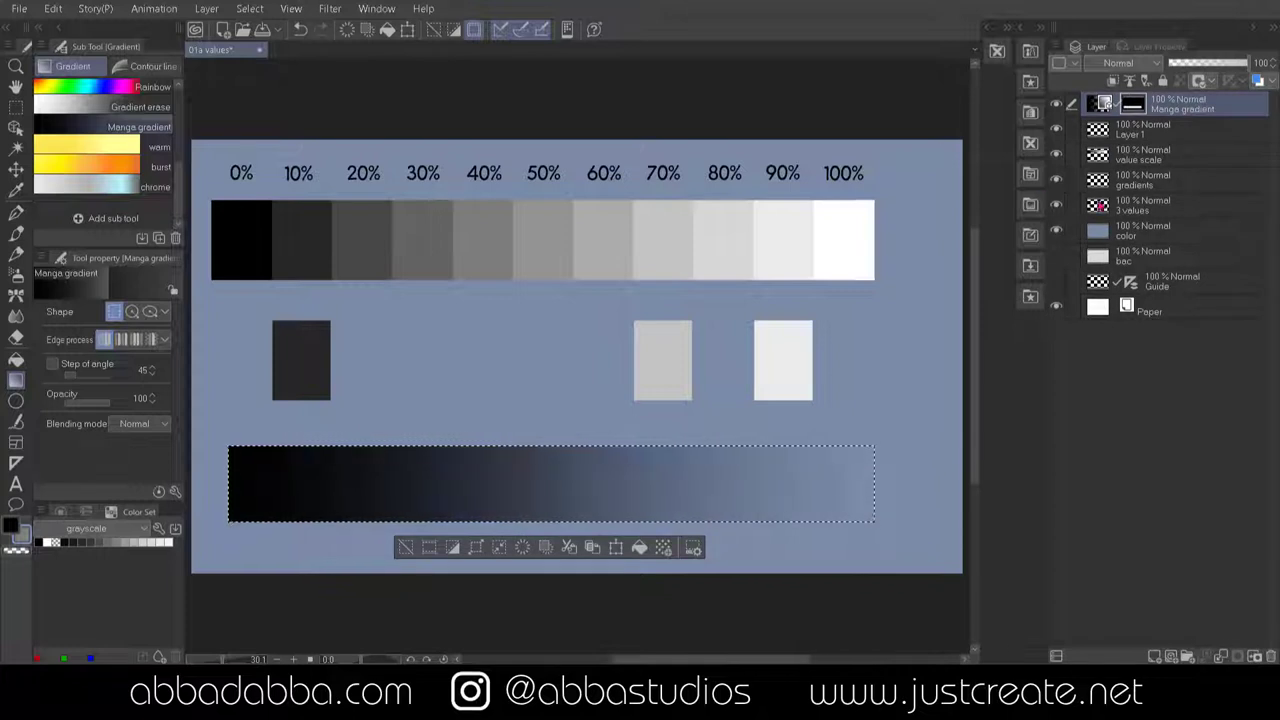
left_click(1056, 231)
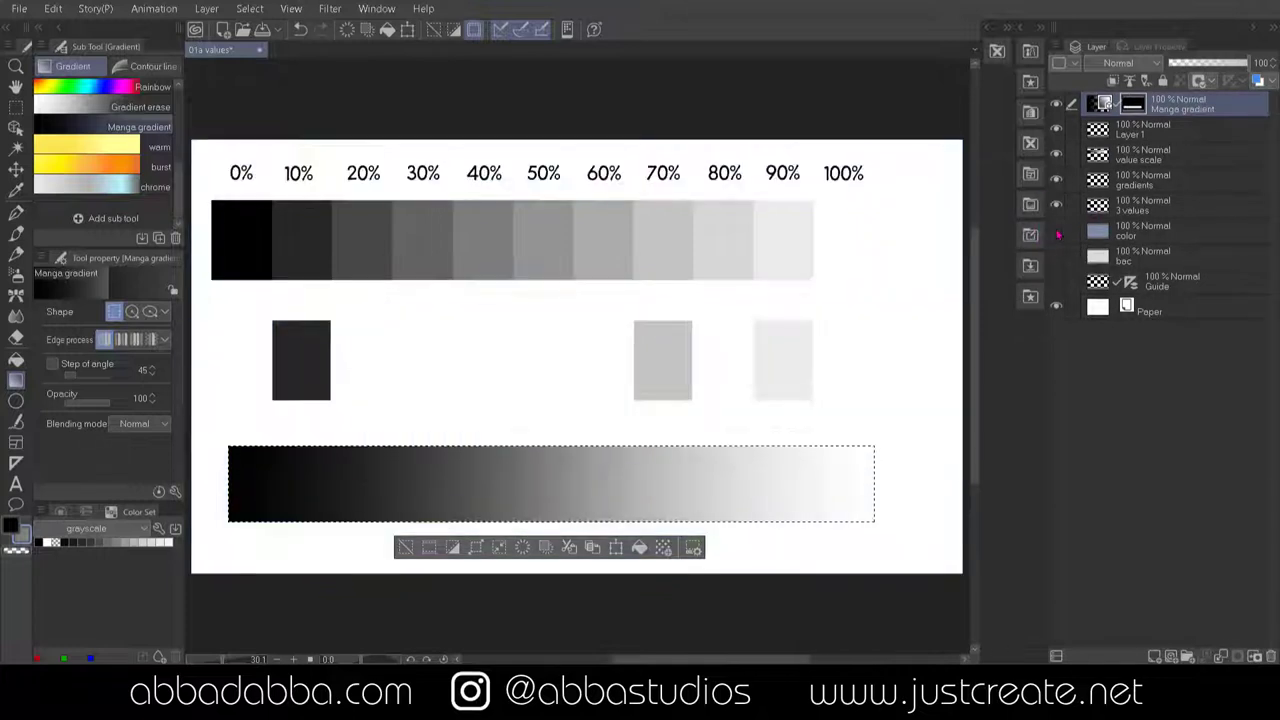
key("ctrl+d")
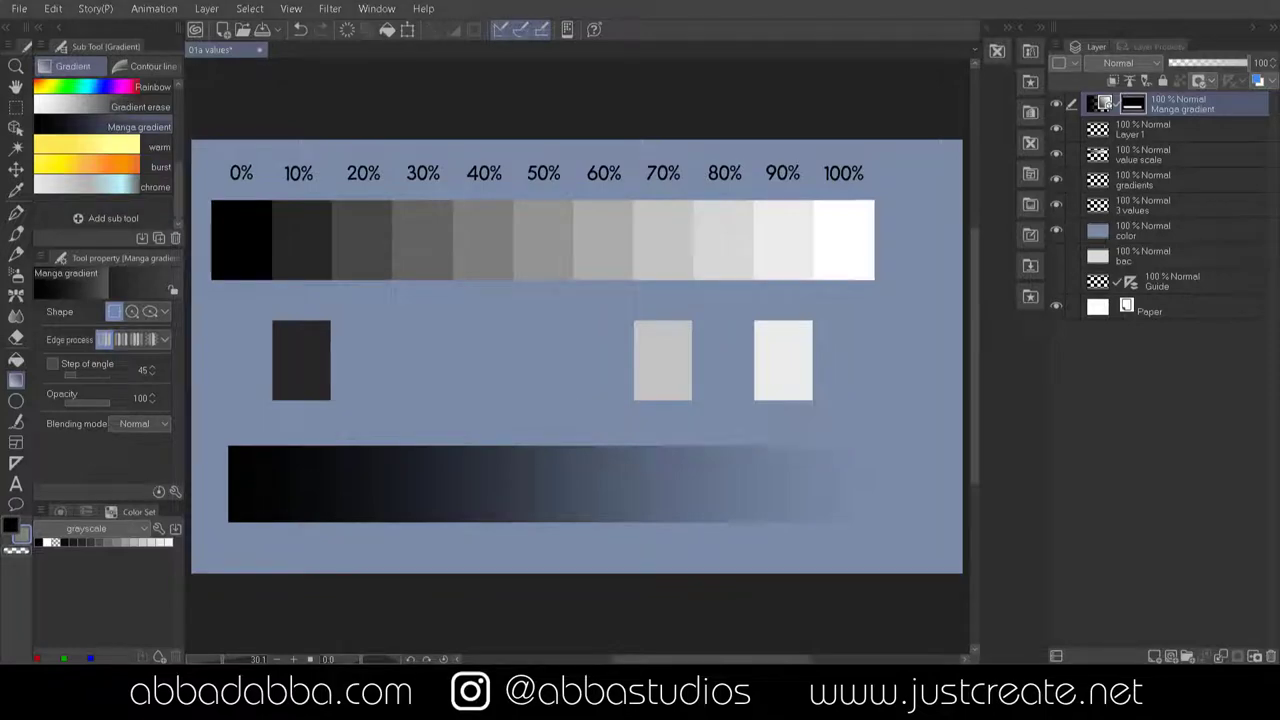
- Draw red lines from the sphere's lit, mid-tone and dark areas to their swatches
left_click_drag(410, 328, 634, 200)
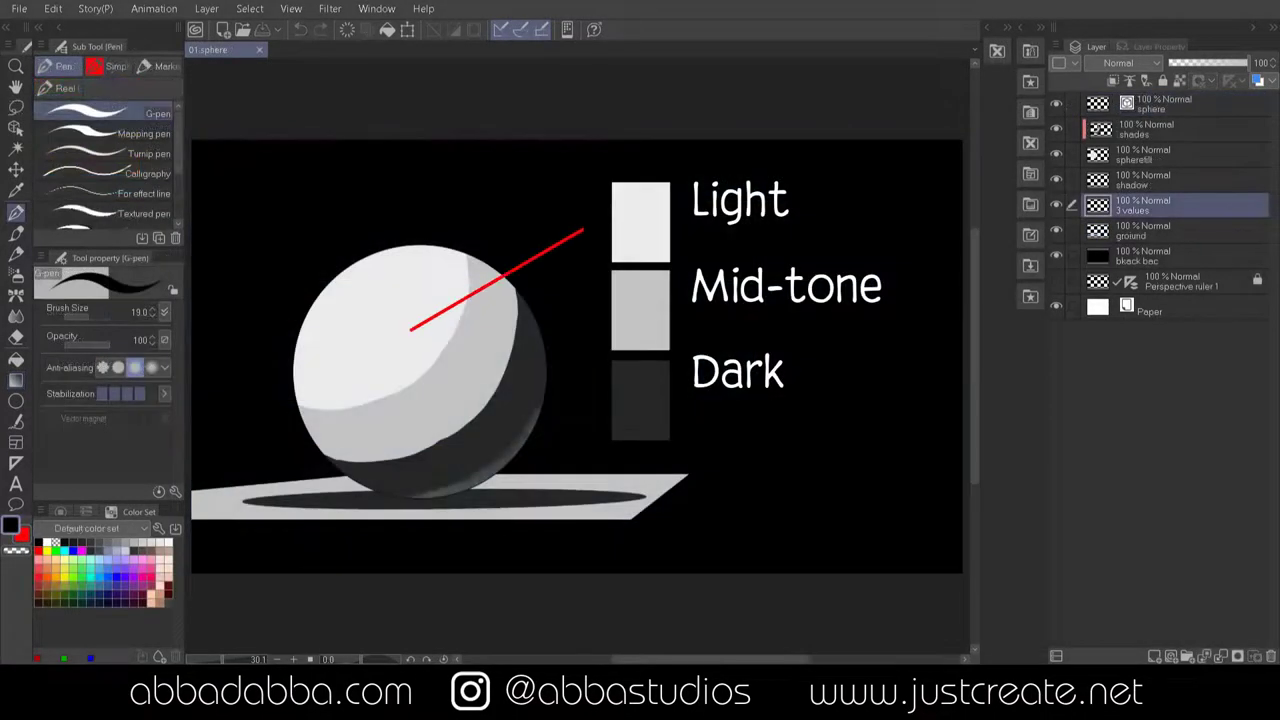
left_click_drag(410, 413, 634, 284)
left_click_drag(452, 458, 634, 374)
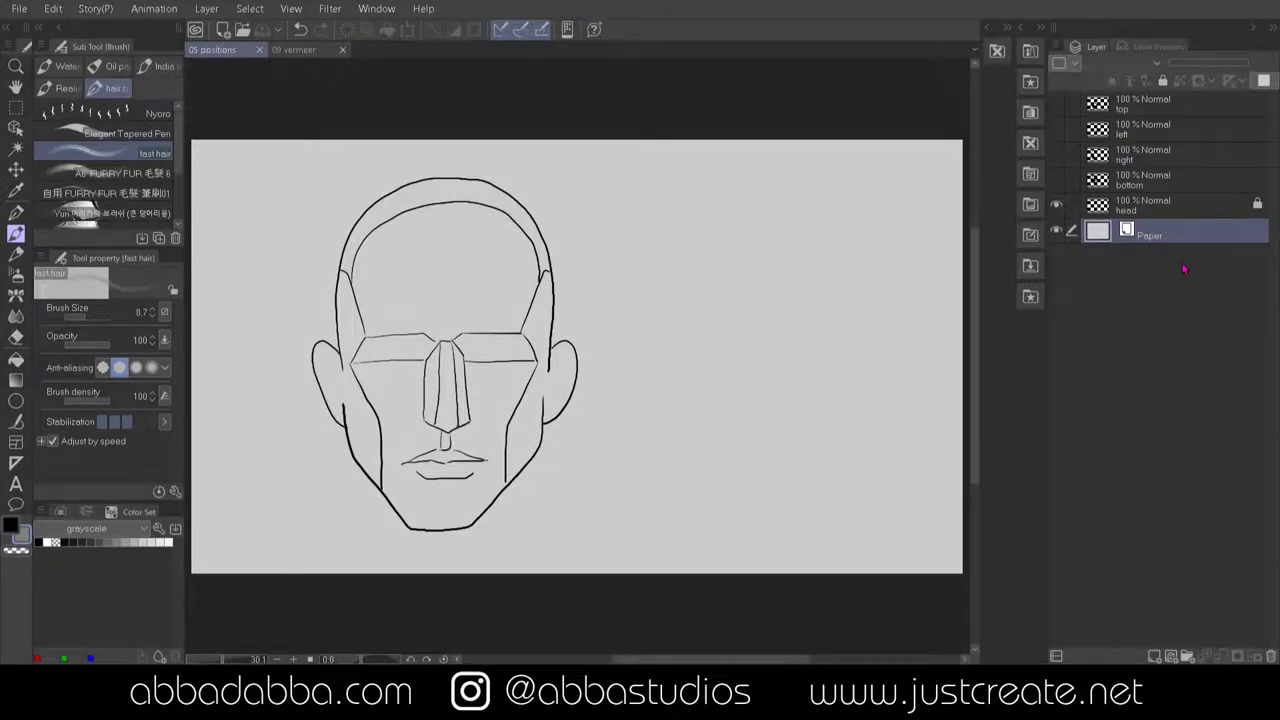
- Preview the head's shading lit from the top, then from the left
left_click(1058, 104)
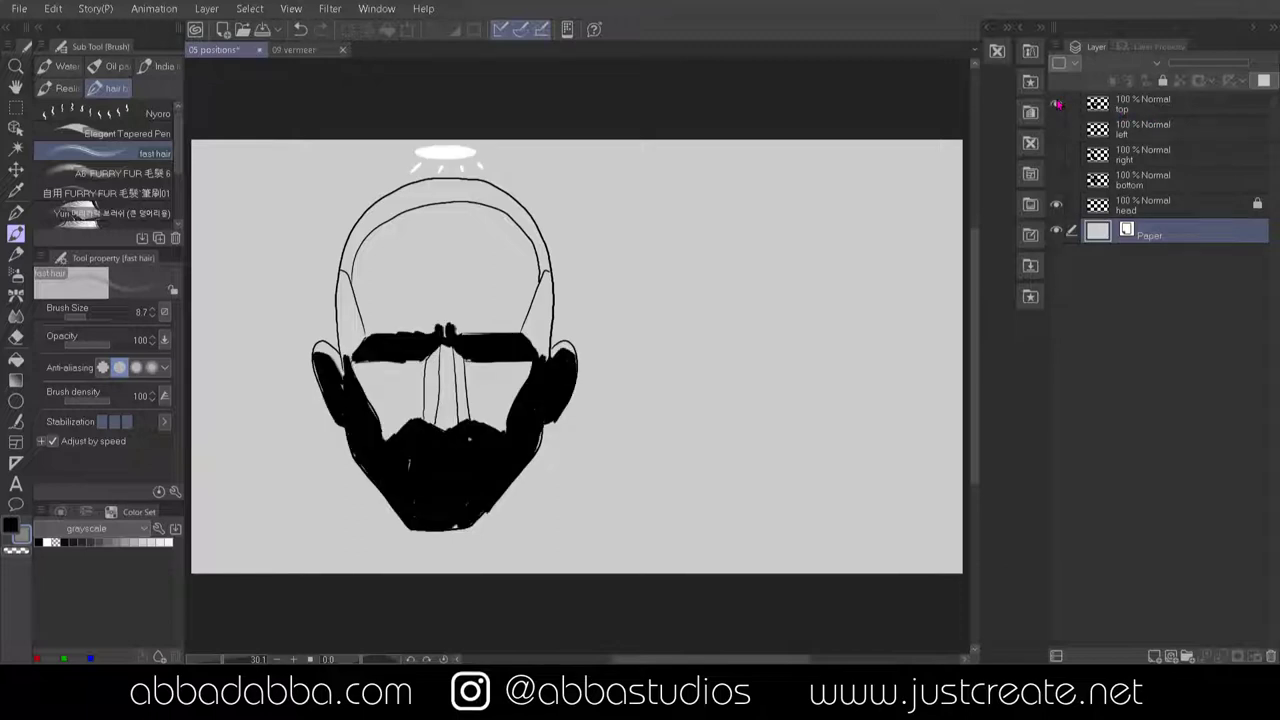
left_click(1057, 104)
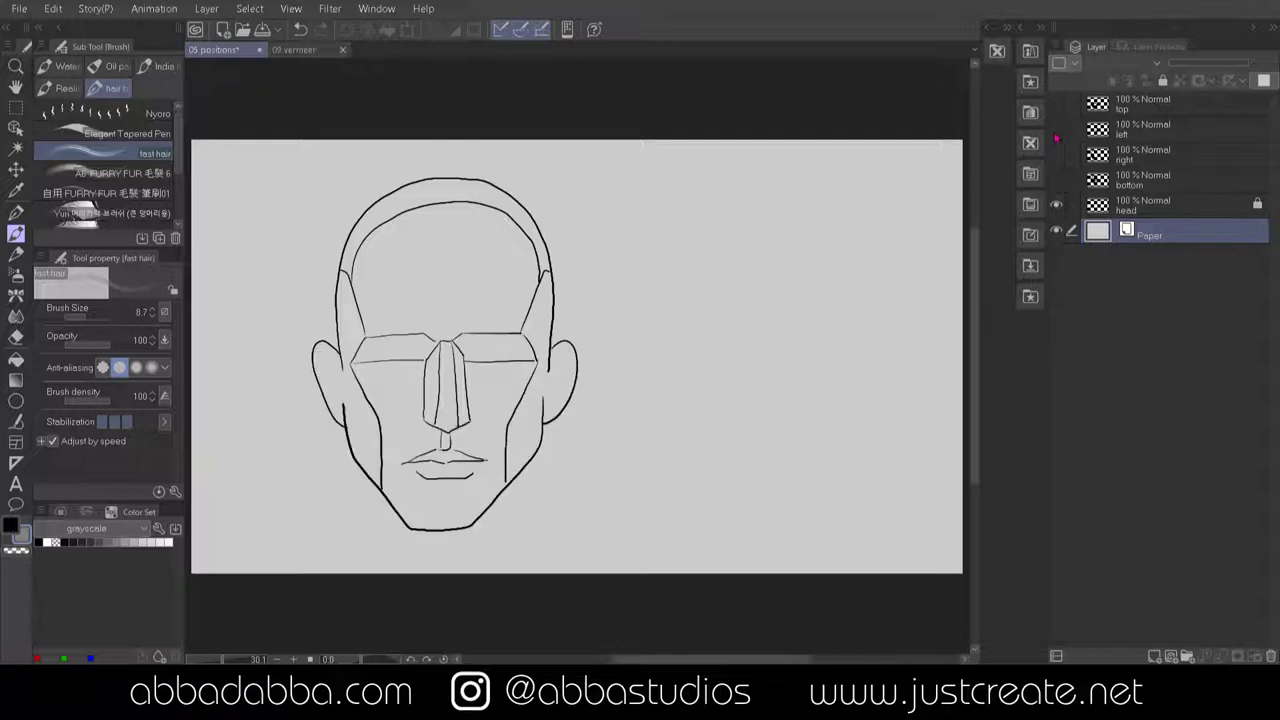
left_click(1056, 134)
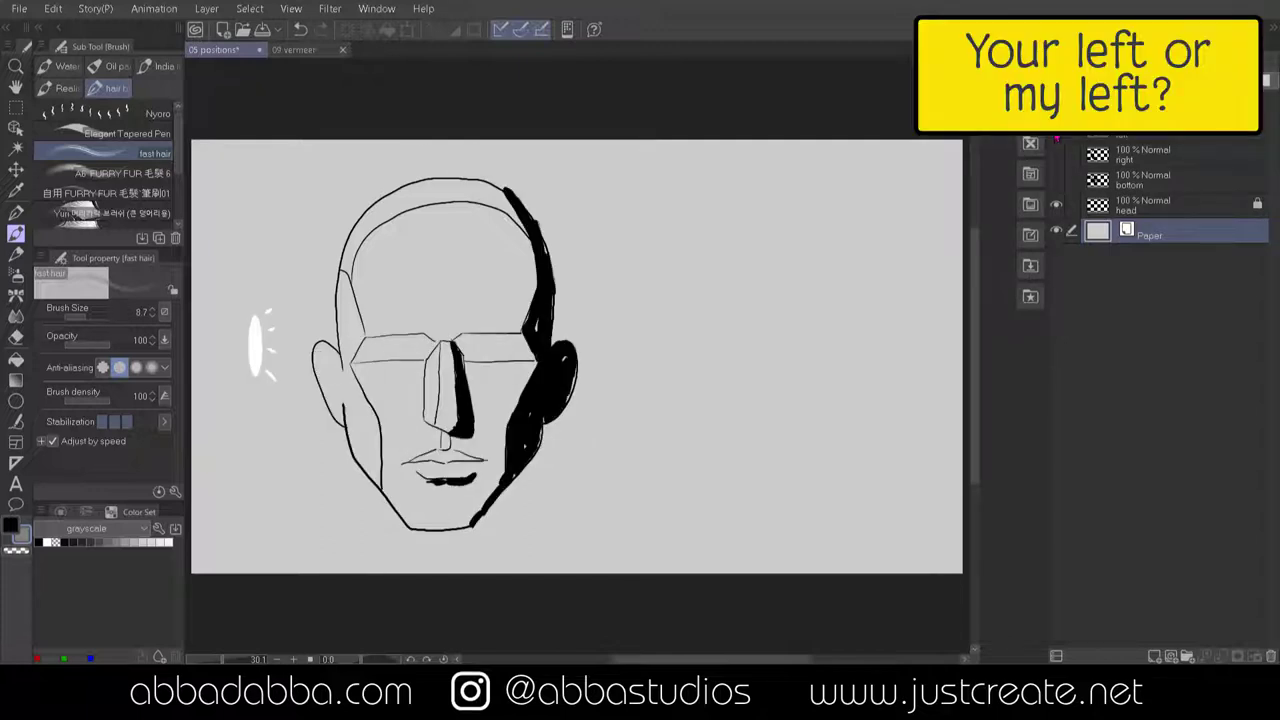
left_click(1057, 134)
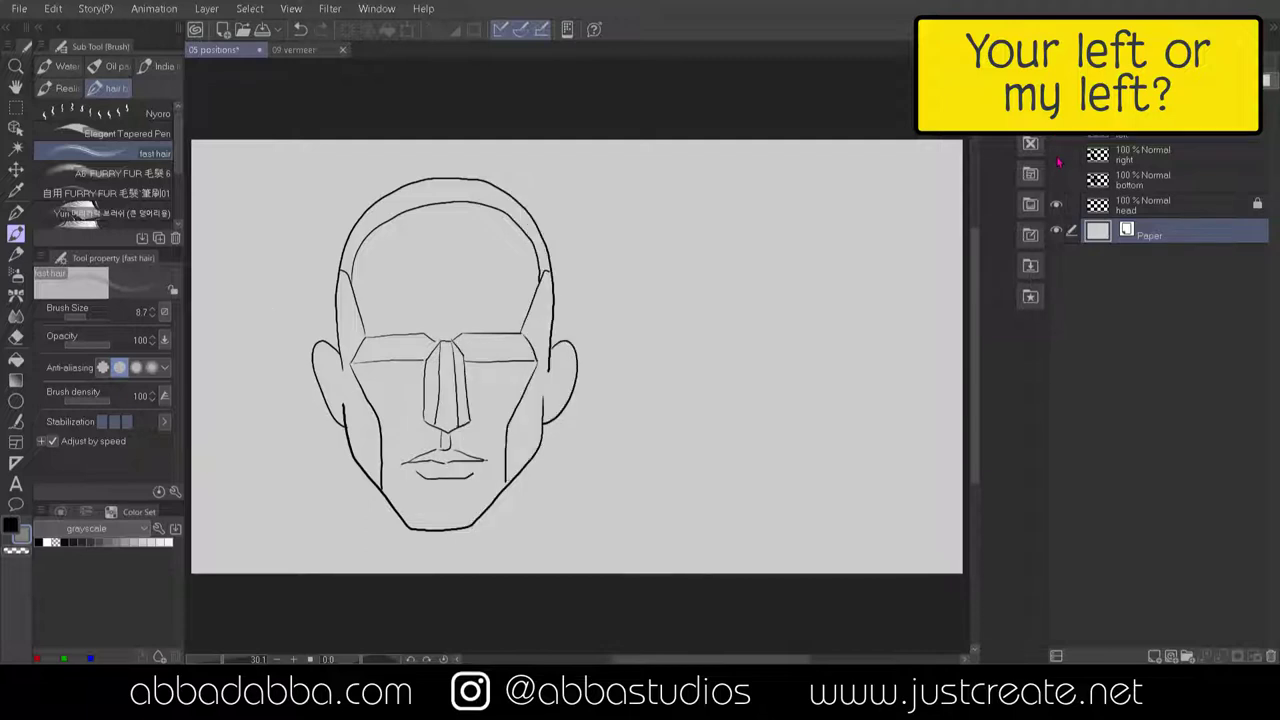
- Preview the head lit from the right and from below, then switch to 09 vermeer
left_click(1056, 155)
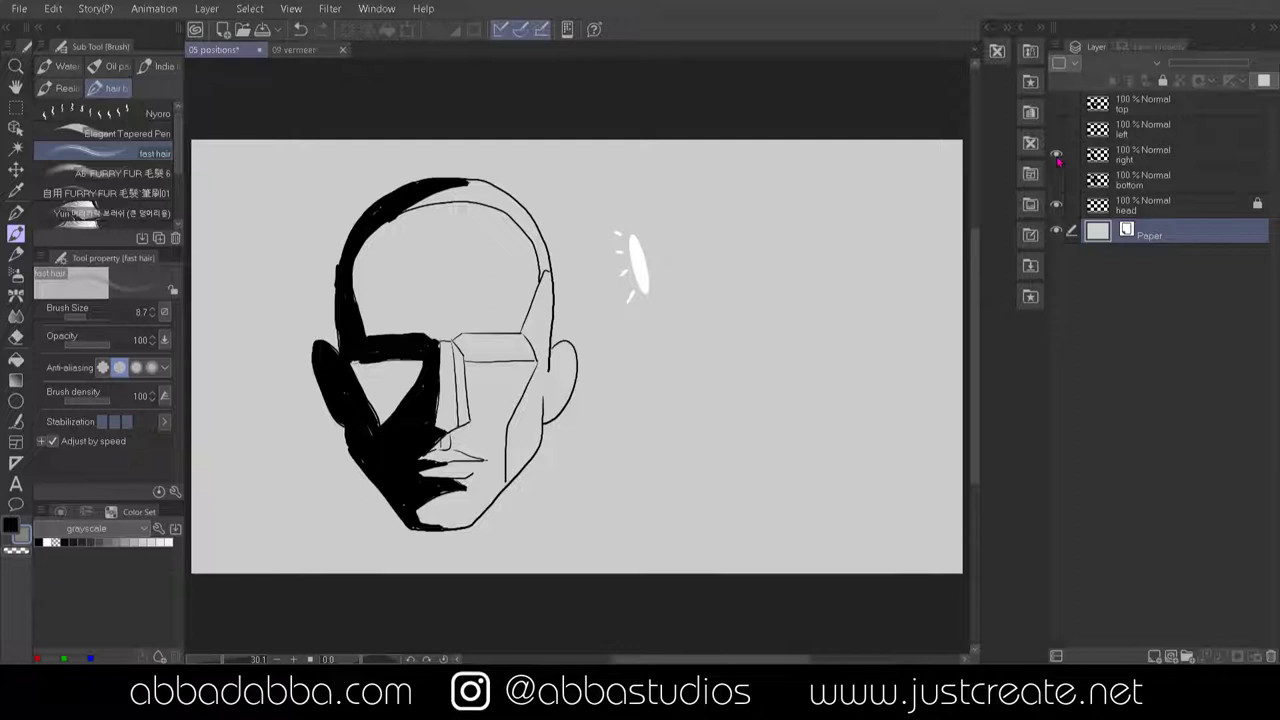
left_click(1056, 155)
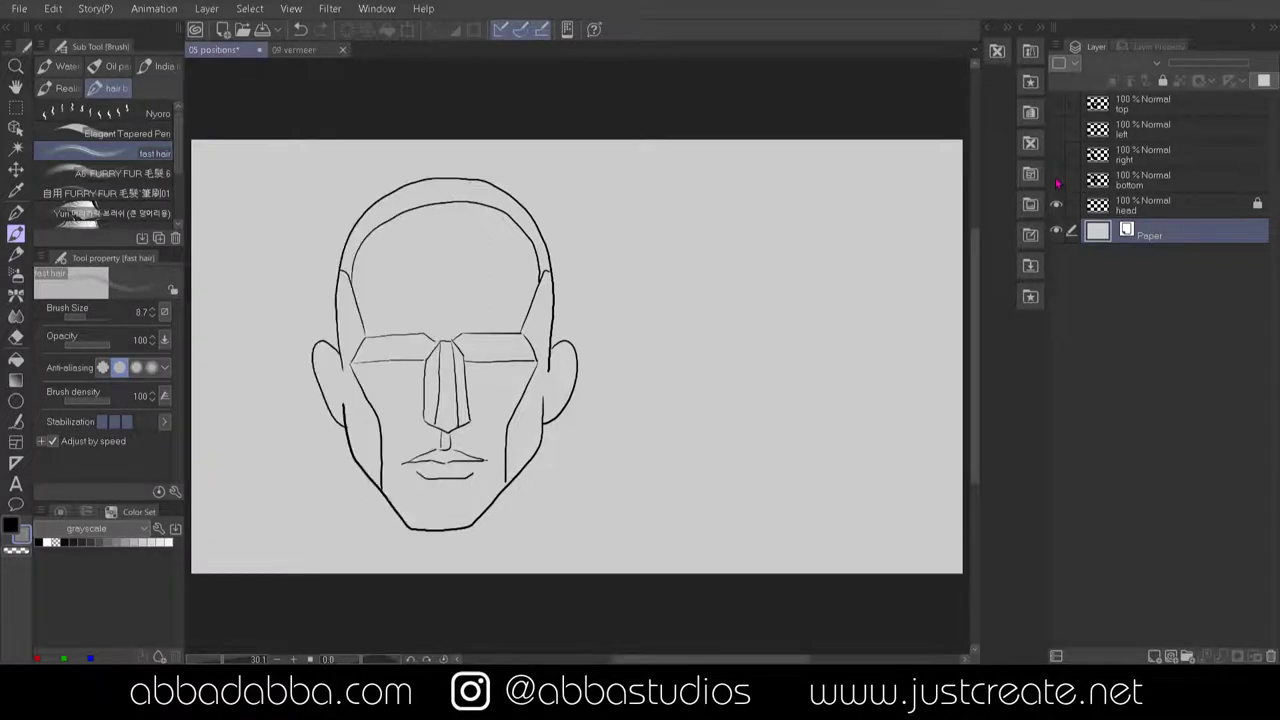
left_click(1056, 181)
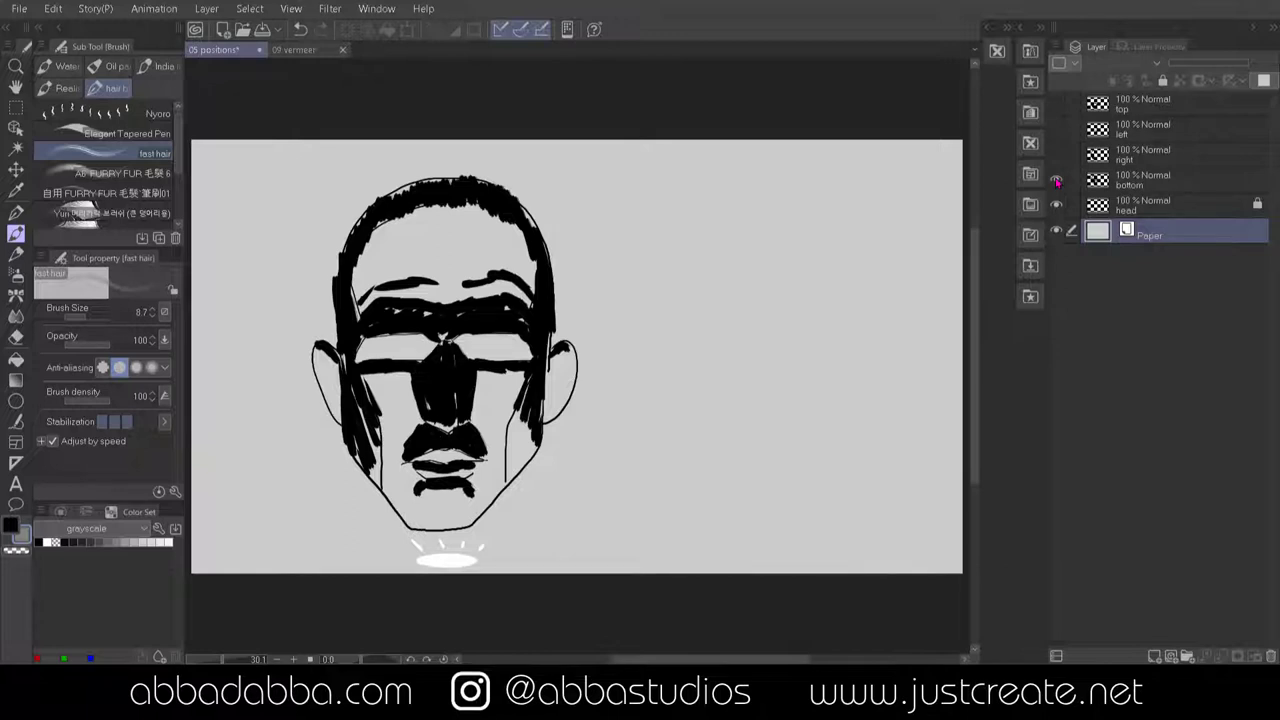
left_click(1056, 181)
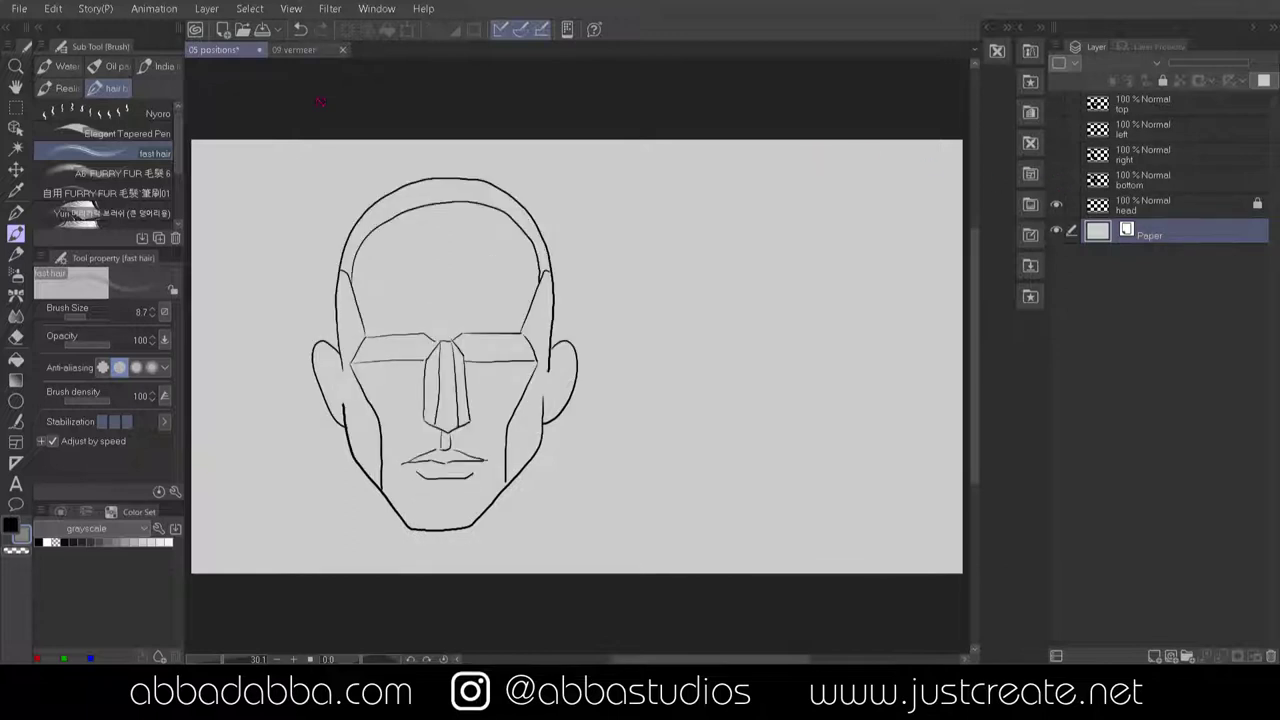
left_click(300, 50)
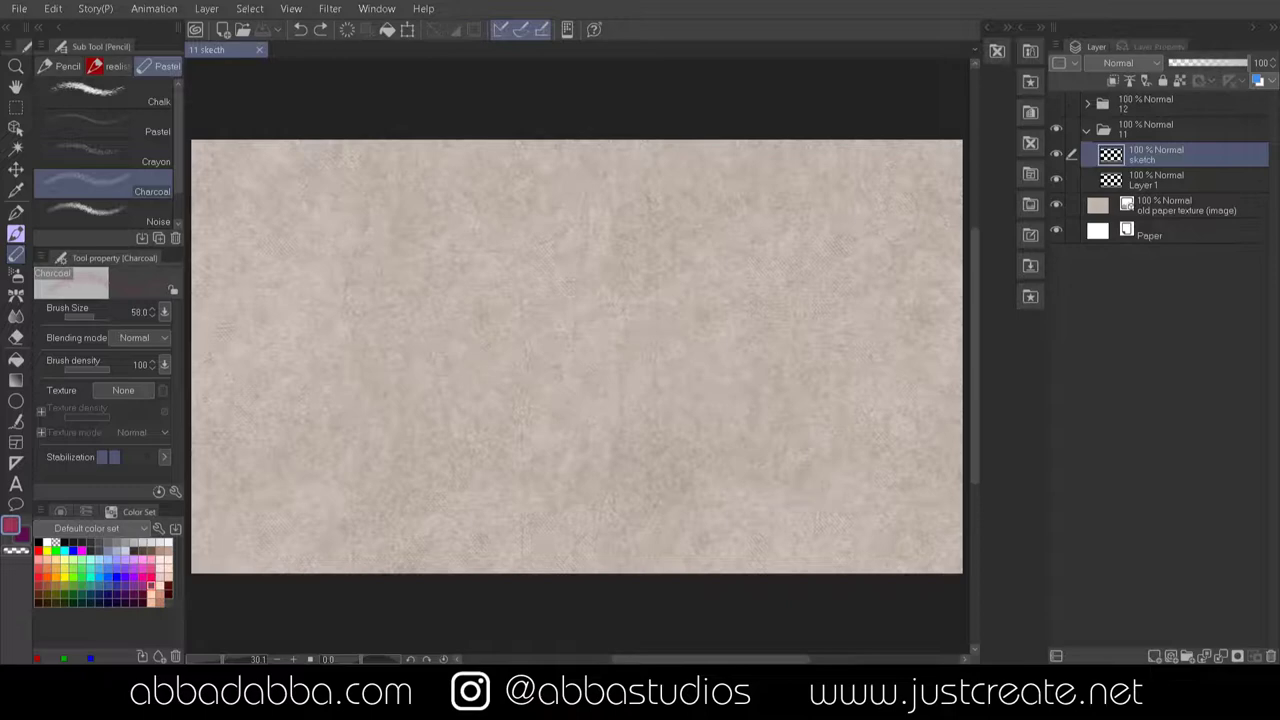
- Sketch charcoal arm strokes and hatching, plus the first contour lines of the right-hand figure
mouse_move(321, 145)
left_mouse_down()
mouse_move(301, 193)
mouse_move(299, 300)
mouse_move(346, 434)
mouse_move(383, 489)
mouse_move(420, 512)
mouse_move(371, 491)
mouse_move(403, 520)
mouse_move(356, 534)
mouse_move(280, 423)
mouse_move(240, 150)
left_mouse_up()
left_click_drag(334, 526, 303, 480)
left_click_drag(228, 251, 240, 160)
mouse_move(428, 305)
left_mouse_down()
mouse_move(451, 402)
mouse_move(443, 316)
mouse_move(442, 480)
mouse_move(397, 300)
mouse_move(237, 339)
mouse_move(305, 516)
mouse_move(259, 418)
mouse_move(257, 518)
mouse_move(437, 462)
mouse_move(265, 501)
left_mouse_up()
mouse_move(356, 146)
left_mouse_down()
mouse_move(366, 200)
mouse_move(398, 245)
left_mouse_up()
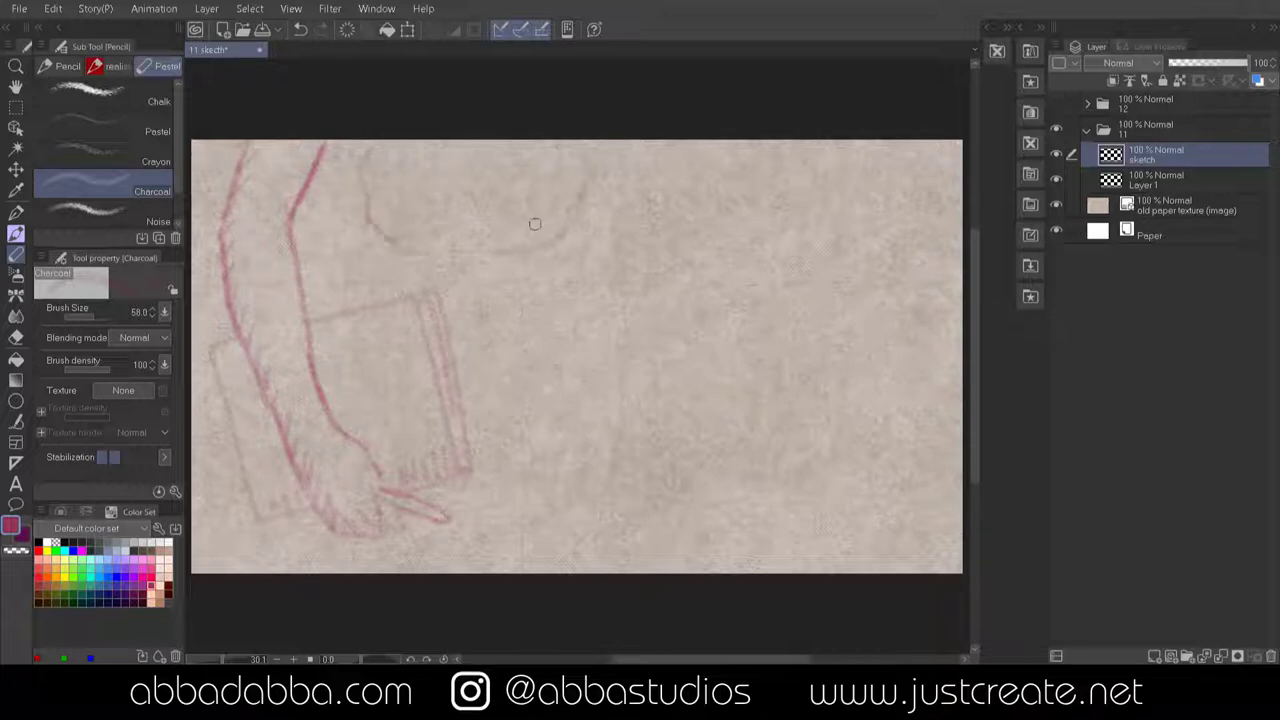
left_click_drag(590, 173, 540, 240)
left_click_drag(520, 194, 521, 570)
- Switch to grey and add strokes for the right figure's leg, hand, arm shading, book edge and torso
key("c")
key("x")
mouse_move(590, 214)
left_mouse_down()
mouse_move(617, 436)
mouse_move(629, 486)
mouse_move(652, 488)
mouse_move(622, 532)
left_mouse_up()
left_click_drag(652, 488, 616, 528)
mouse_move(660, 450)
left_mouse_down()
mouse_move(652, 518)
mouse_move(634, 142)
left_mouse_up()
left_click_drag(628, 476, 598, 155)
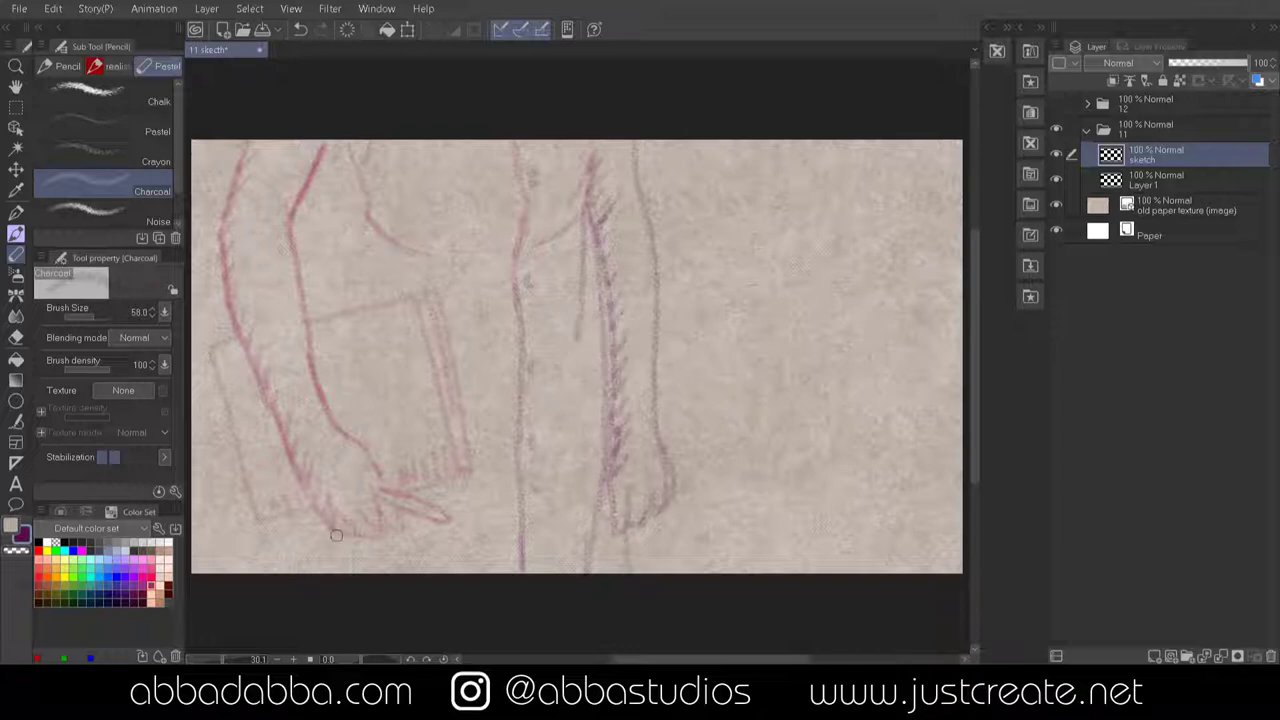
mouse_move(370, 222)
left_mouse_down()
mouse_move(341, 308)
mouse_move(380, 206)
mouse_move(374, 176)
left_mouse_up()
left_click_drag(300, 522, 318, 570)
left_click_drag(373, 470, 369, 500)
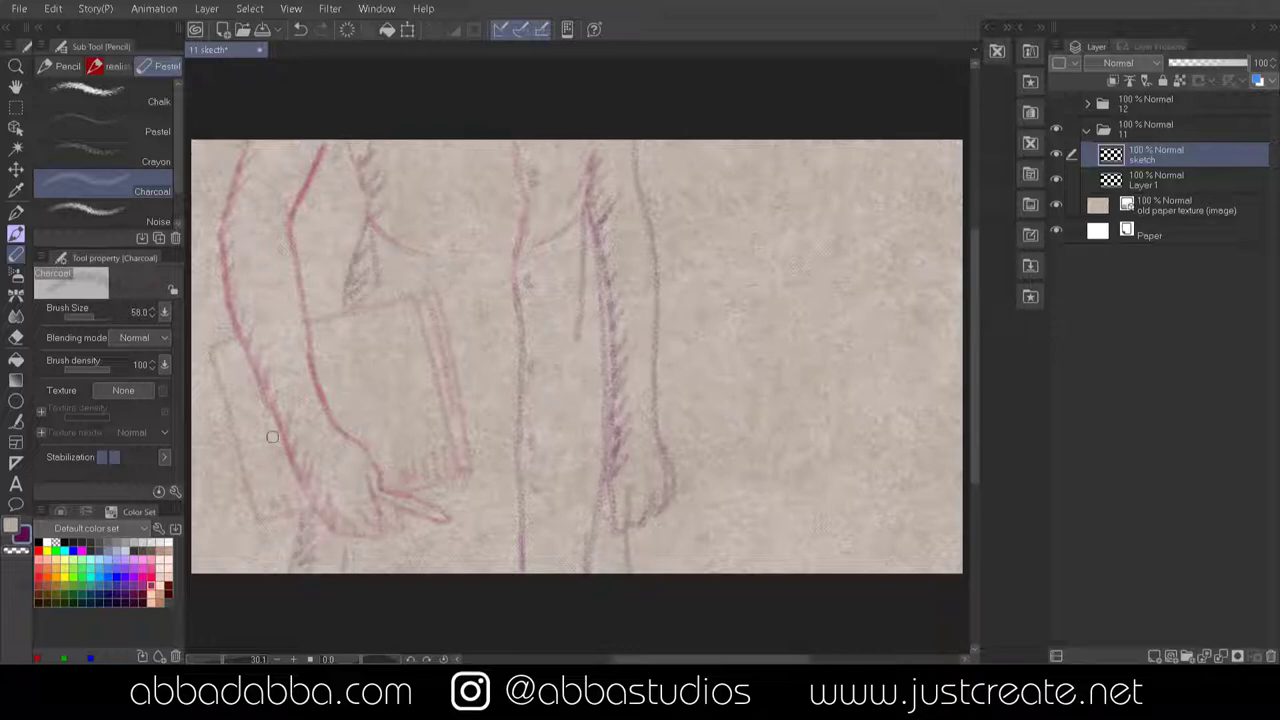
left_click_drag(515, 248, 377, 232)
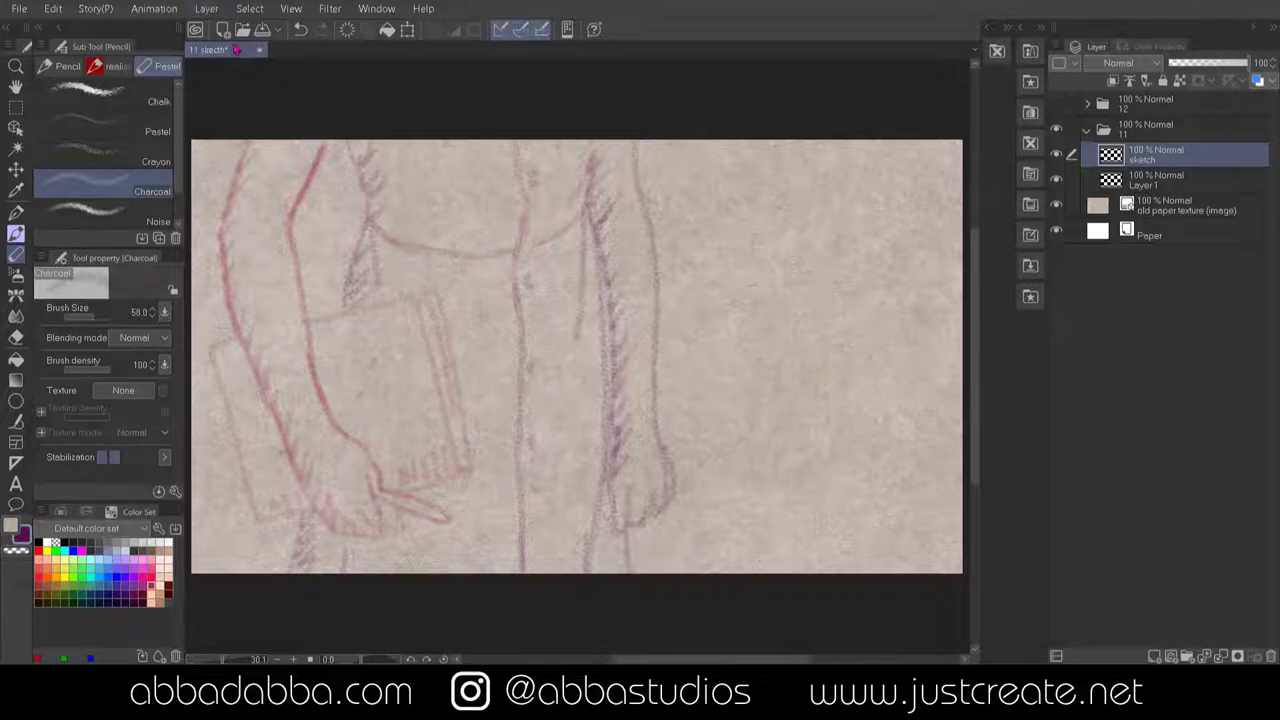
- Begin a new charcoal sketch of a hand holding a long object at centre
mouse_move(288, 143)
left_mouse_down()
mouse_move(254, 199)
mouse_move(340, 380)
left_mouse_up()
mouse_move(240, 212)
left_mouse_down()
mouse_move(337, 363)
mouse_move(234, 281)
mouse_move(262, 548)
left_mouse_up()
mouse_move(425, 482)
left_mouse_down()
mouse_move(312, 543)
mouse_move(274, 514)
mouse_move(250, 285)
mouse_move(258, 195)
left_mouse_up()
mouse_move(600, 415)
left_mouse_down()
mouse_move(552, 469)
mouse_move(516, 436)
mouse_move(571, 503)
mouse_move(768, 360)
mouse_move(480, 390)
mouse_move(511, 431)
mouse_move(518, 499)
mouse_move(495, 503)
mouse_move(289, 432)
mouse_move(262, 458)
left_mouse_up()
mouse_move(631, 358)
left_mouse_down()
mouse_move(612, 490)
mouse_move(753, 516)
mouse_move(729, 198)
mouse_move(650, 263)
mouse_move(589, 375)
mouse_move(616, 360)
mouse_move(592, 329)
mouse_move(608, 318)
mouse_move(624, 359)
mouse_move(612, 318)
mouse_move(503, 355)
mouse_move(529, 319)
mouse_move(400, 265)
mouse_move(396, 241)
mouse_move(385, 508)
mouse_move(751, 499)
mouse_move(438, 454)
mouse_move(471, 420)
mouse_move(727, 371)
mouse_move(724, 403)
mouse_move(366, 446)
mouse_move(427, 459)
mouse_move(306, 444)
mouse_move(488, 448)
mouse_move(507, 466)
mouse_move(311, 423)
mouse_move(690, 297)
mouse_move(657, 290)
mouse_move(492, 384)
mouse_move(444, 381)
left_mouse_up()
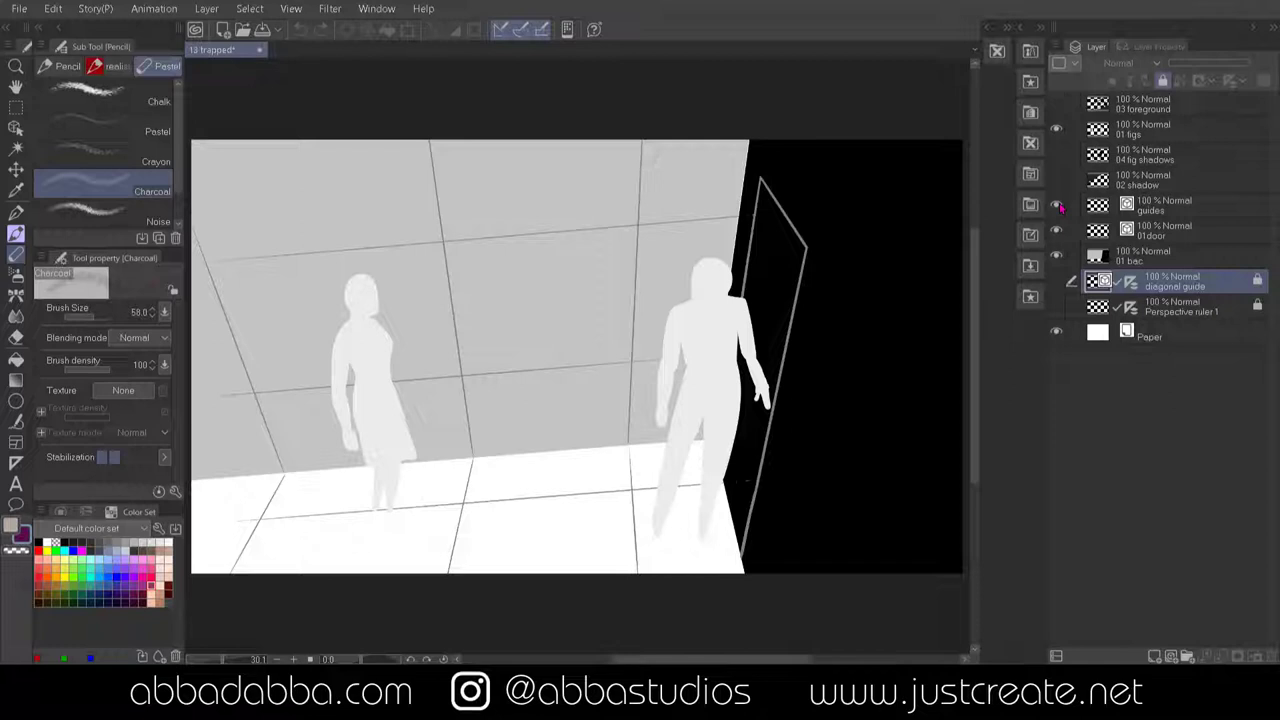
- Hide the wall grid guides layer and show the 02 shadow layer
left_click(1058, 206)
left_click(1057, 180)
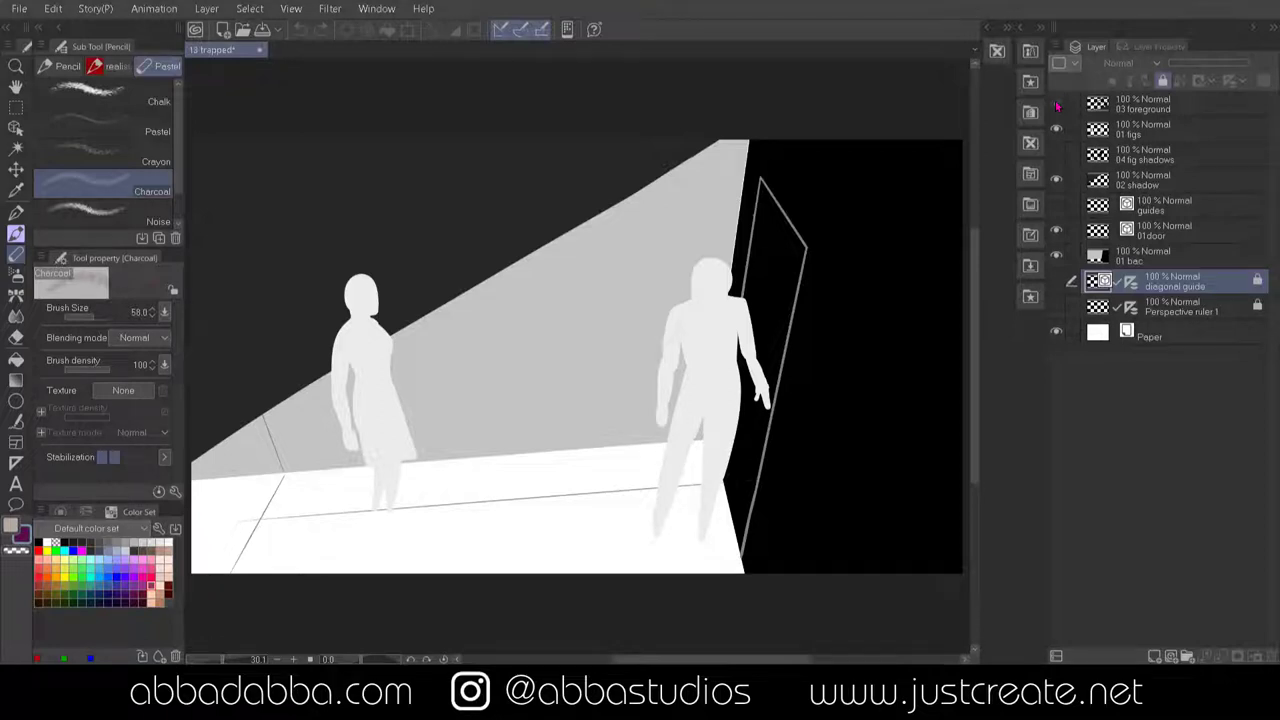
- Turn on the 03 foreground bars layer and the 04 fig shadows layer
left_click(1057, 105)
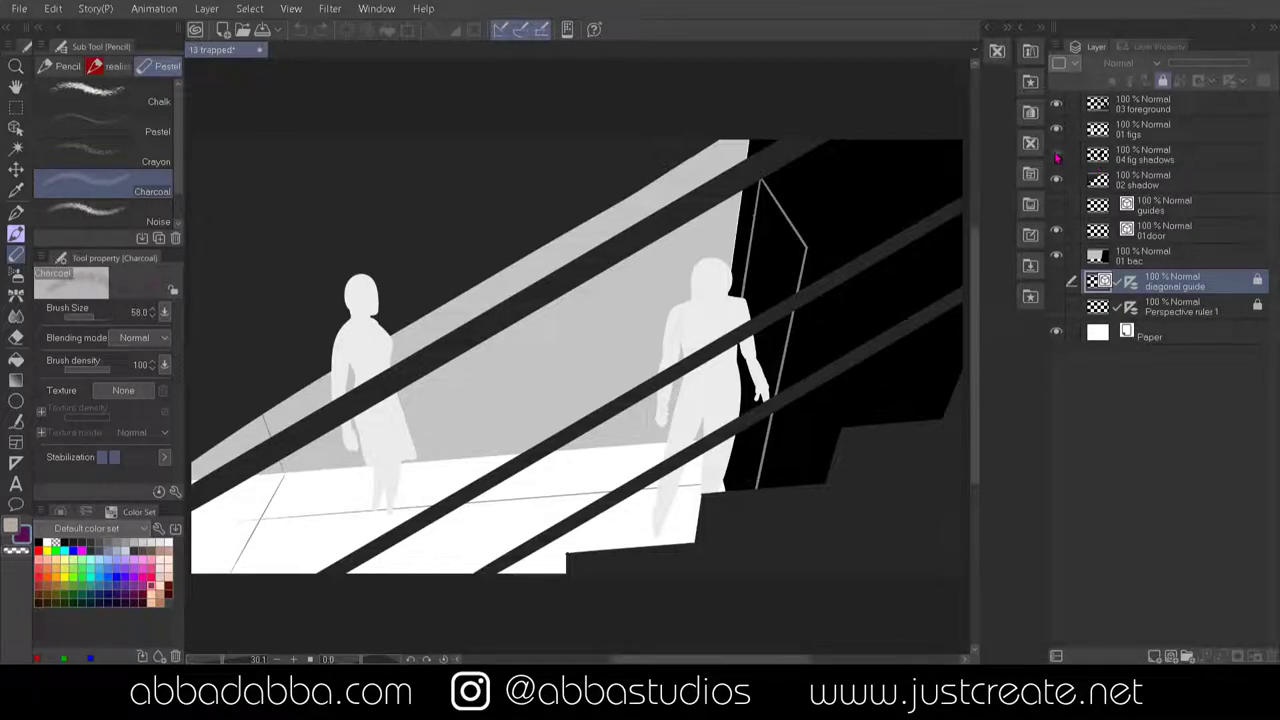
left_click(1056, 154)
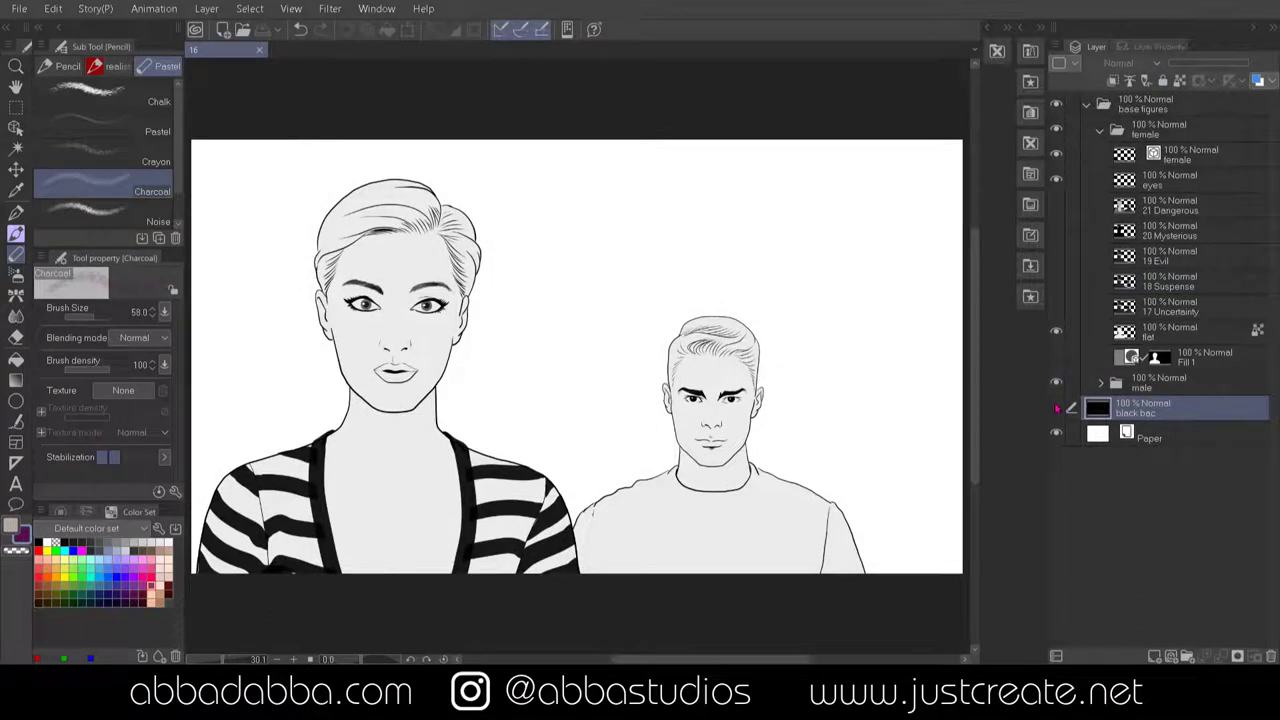
- Turn on the black background, then preview the Uncertainty and Suspense lighting layers
left_click(1057, 408)
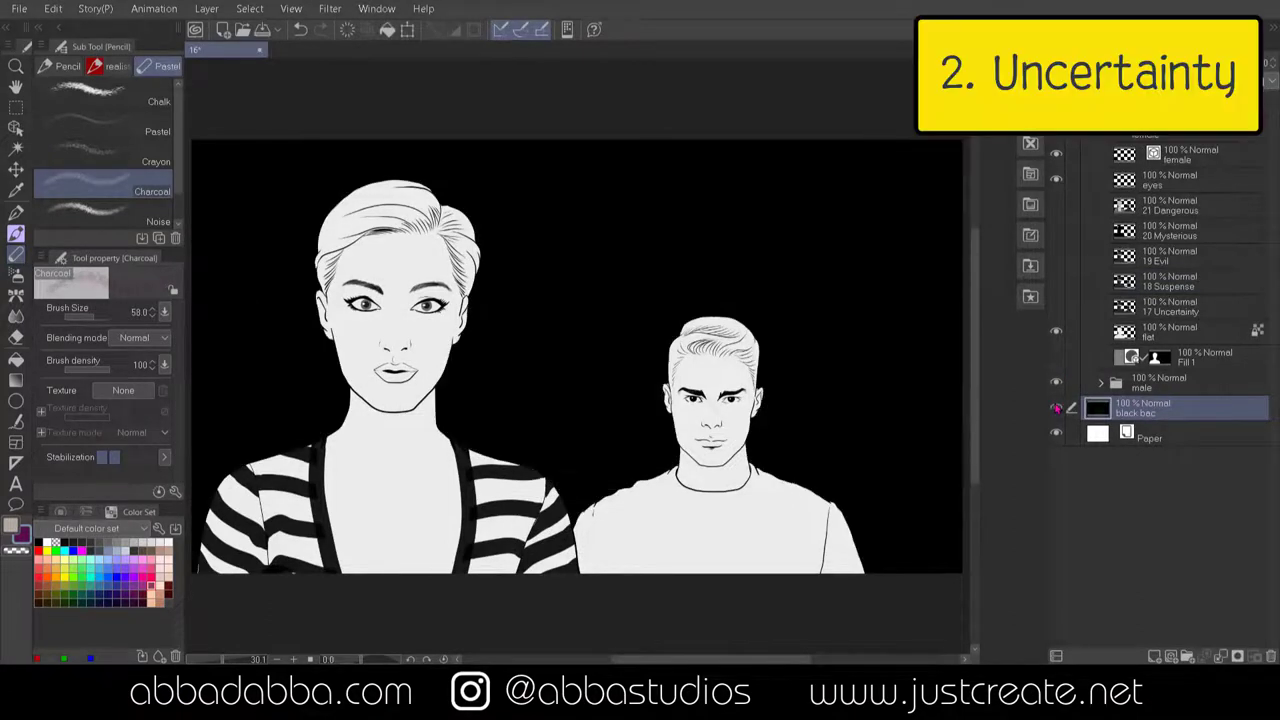
left_click(1057, 307)
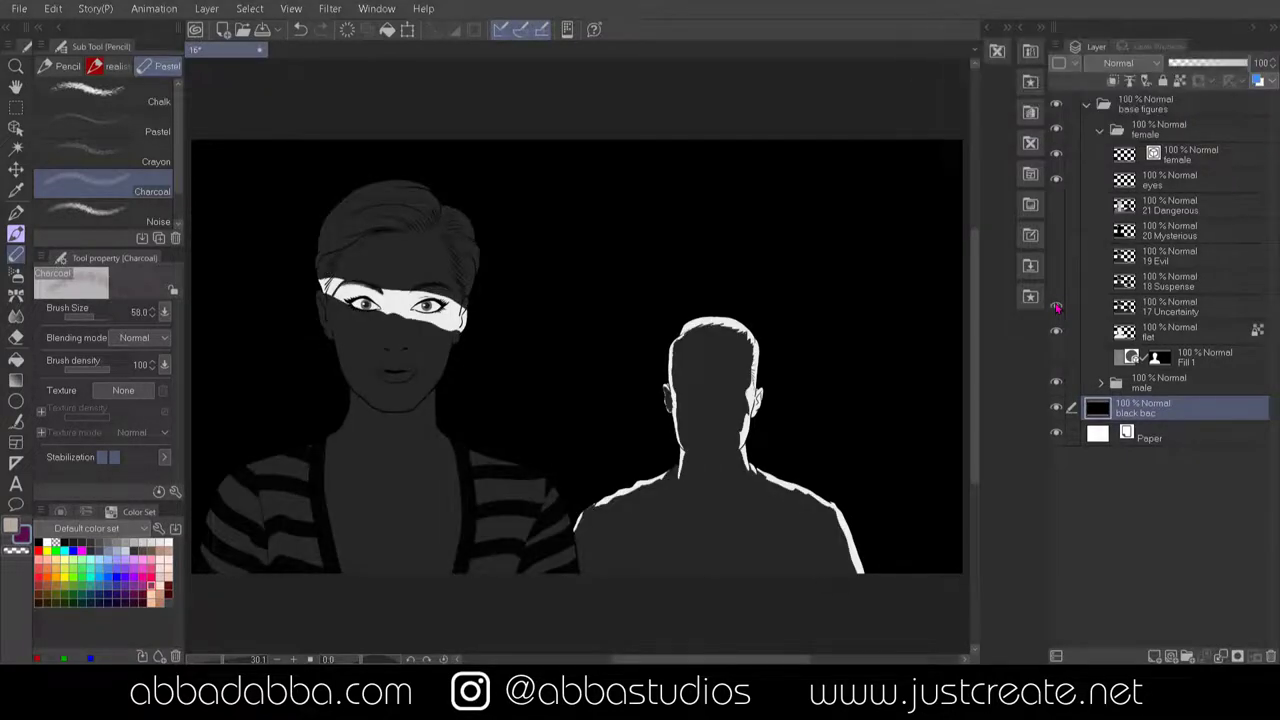
left_click(1056, 307)
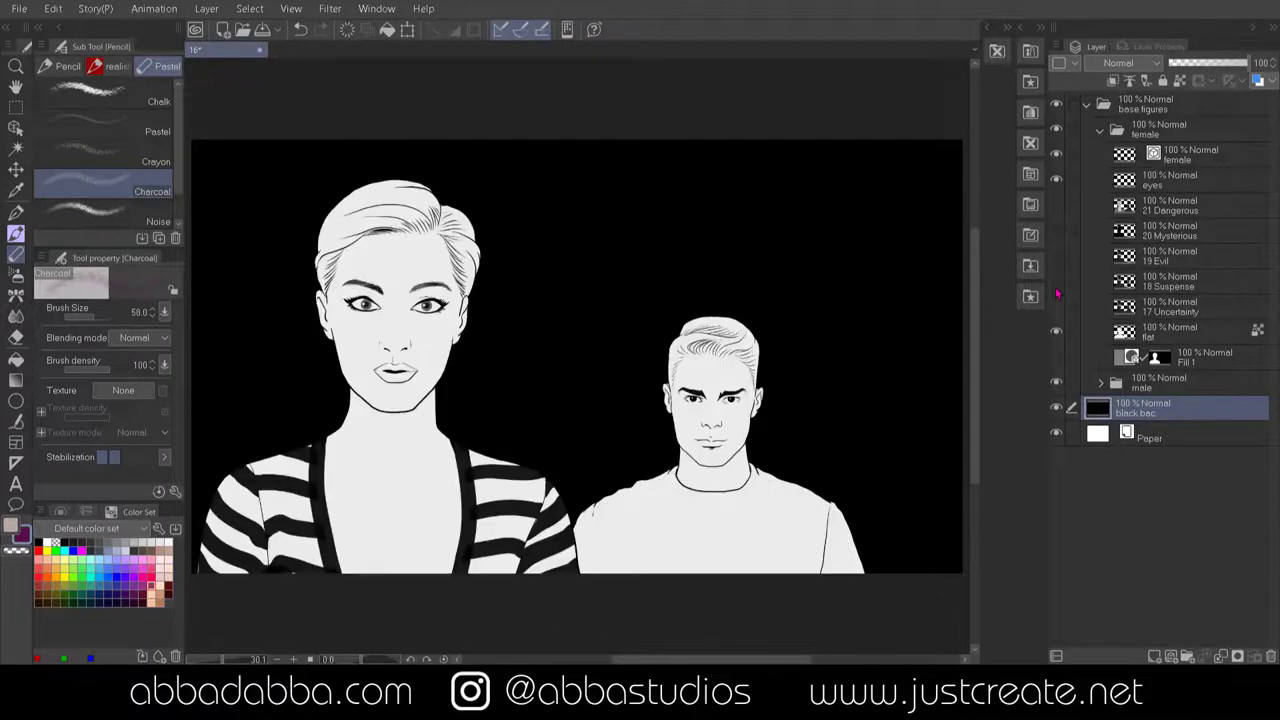
left_click(1056, 282)
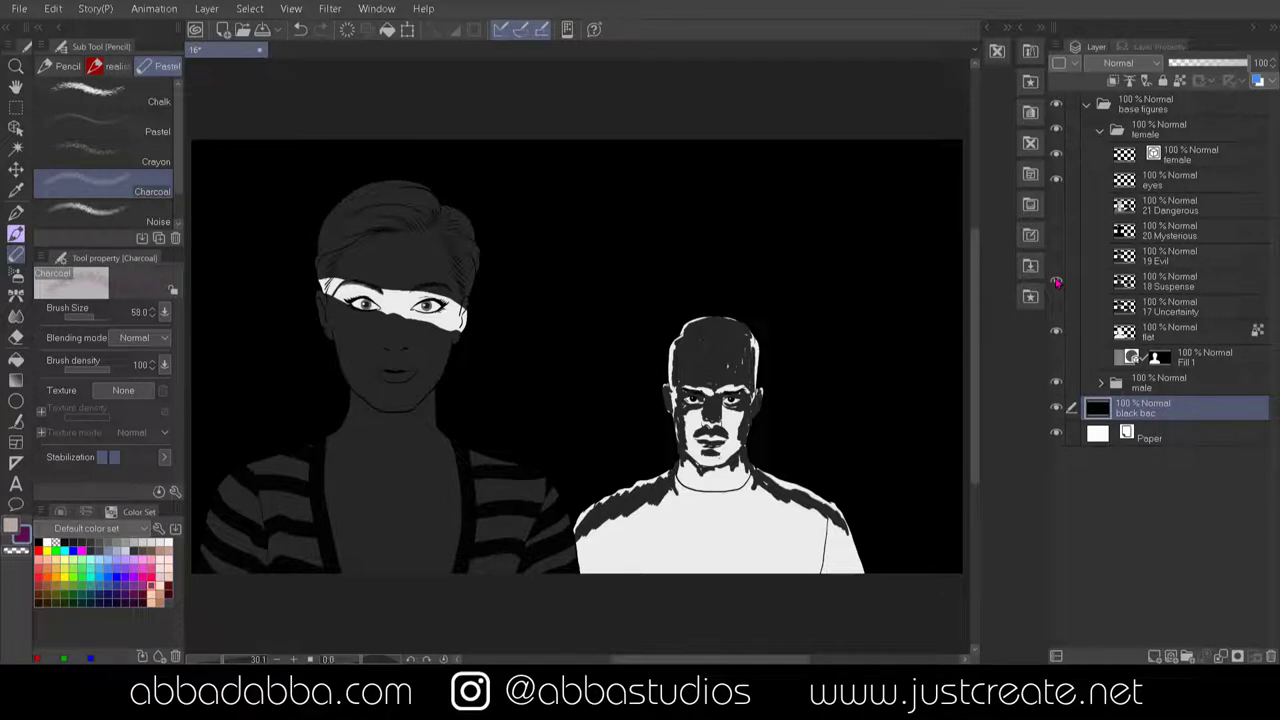
left_click(1056, 281)
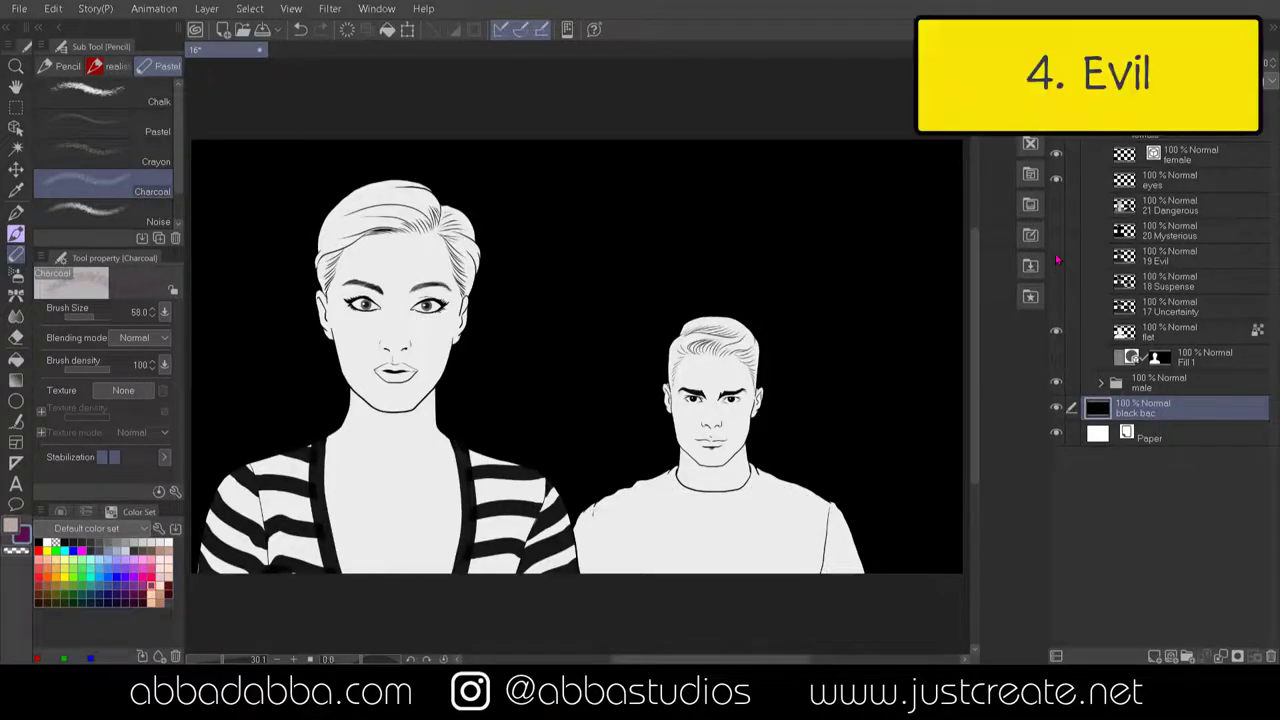
- Preview the Evil, Mysterious and Dangerous lightings, toggling the eyes layer and hiding the fully lit woman
left_click(1056, 257)
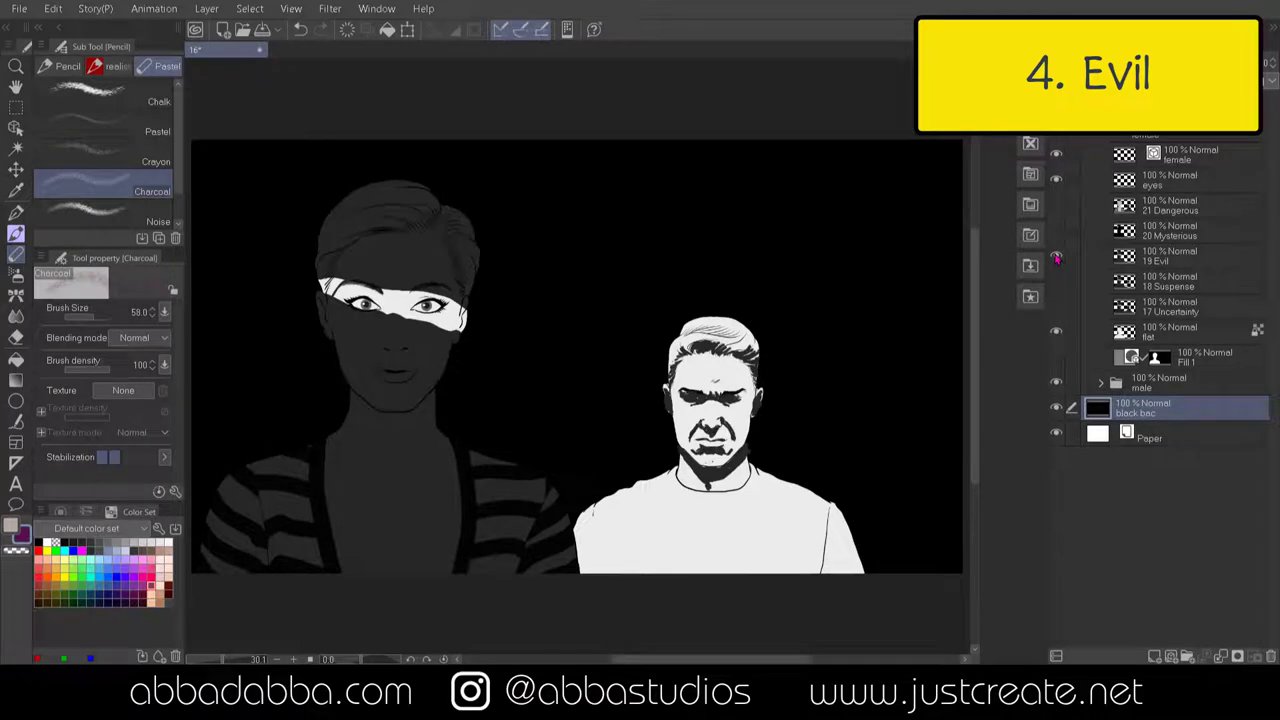
left_click(1056, 257)
left_click(1056, 230)
left_click(1056, 179)
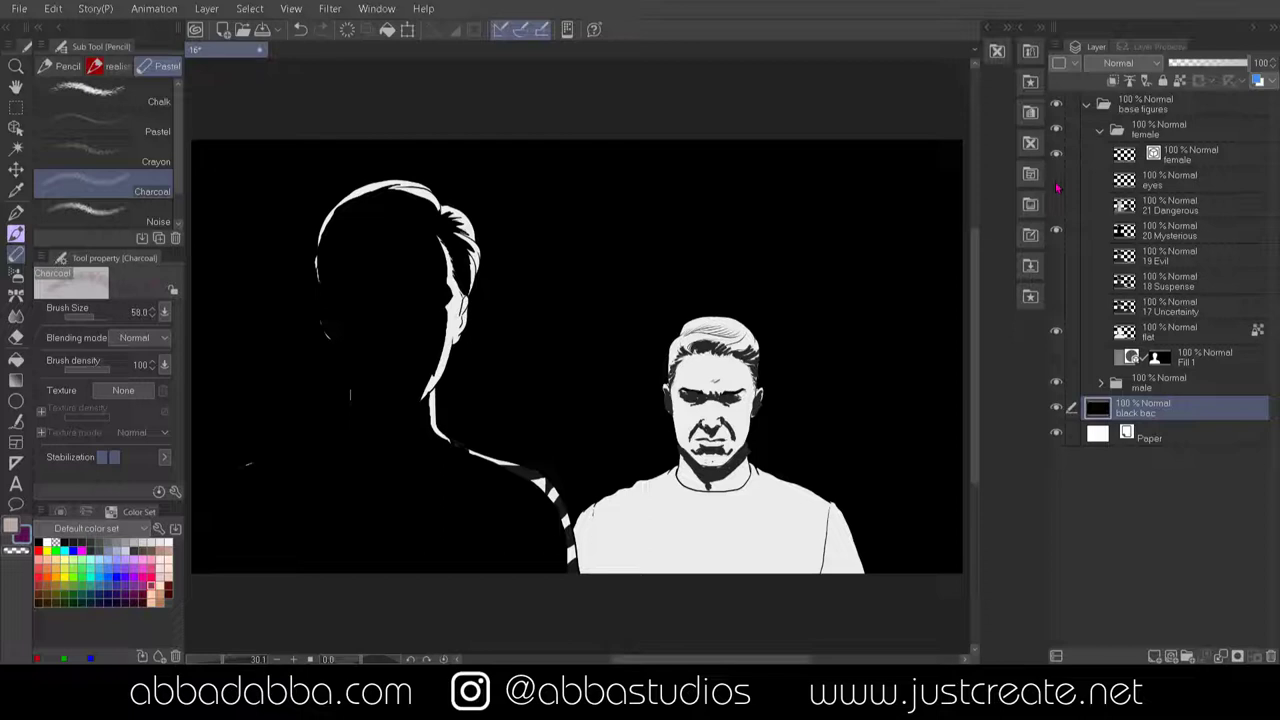
left_click(1056, 181)
left_click(1057, 205)
left_click(1055, 154)
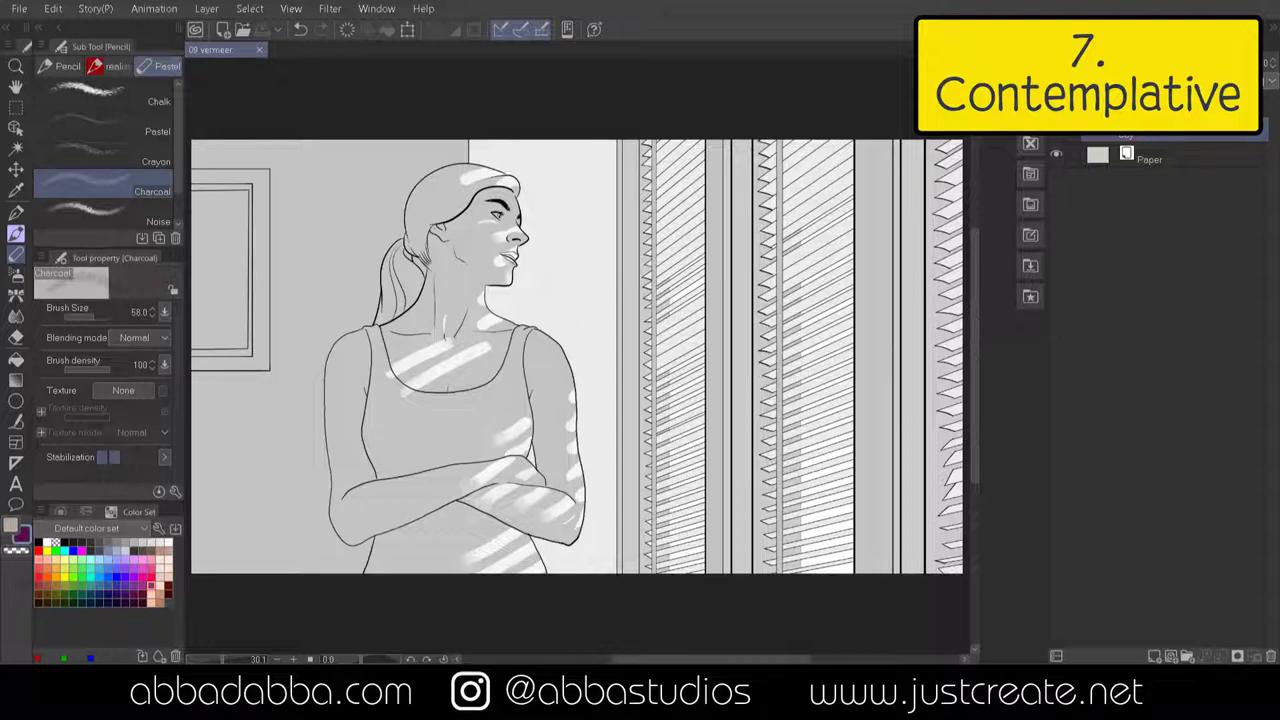
- Show the night folder, preview bottom lighting on the woman's face, then show her face shadow
left_click(1056, 103)
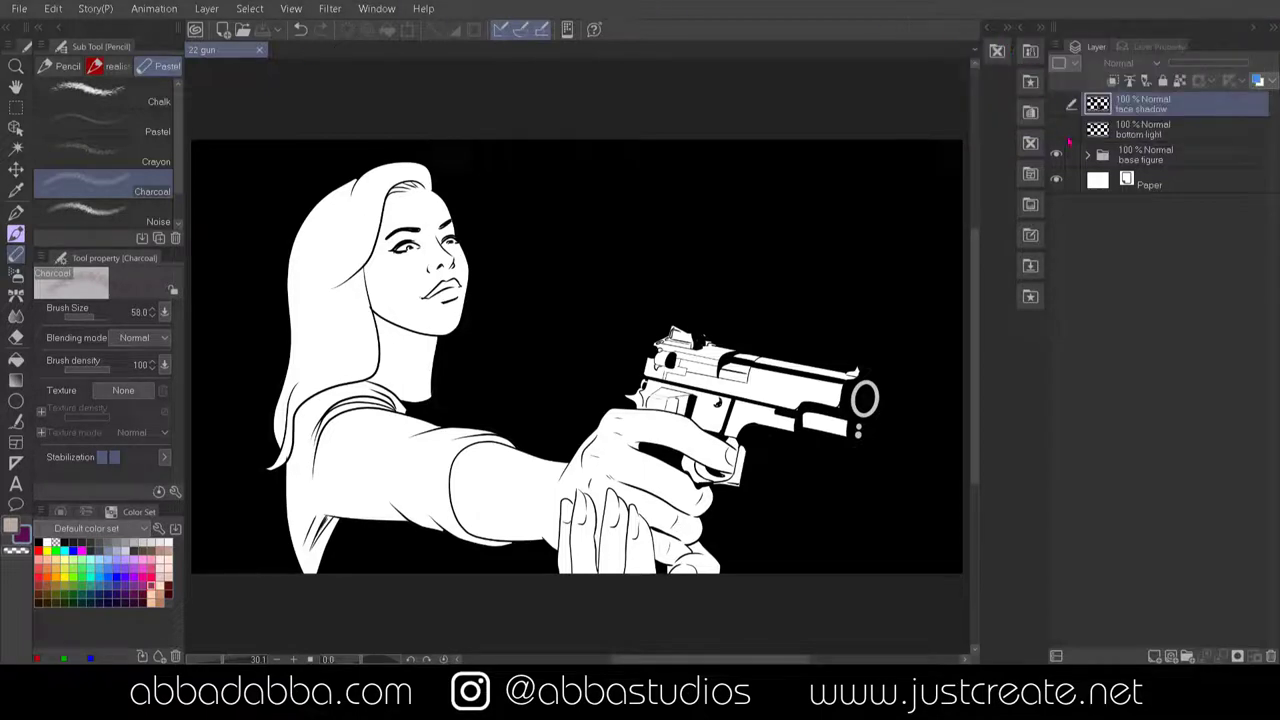
left_click(1057, 131)
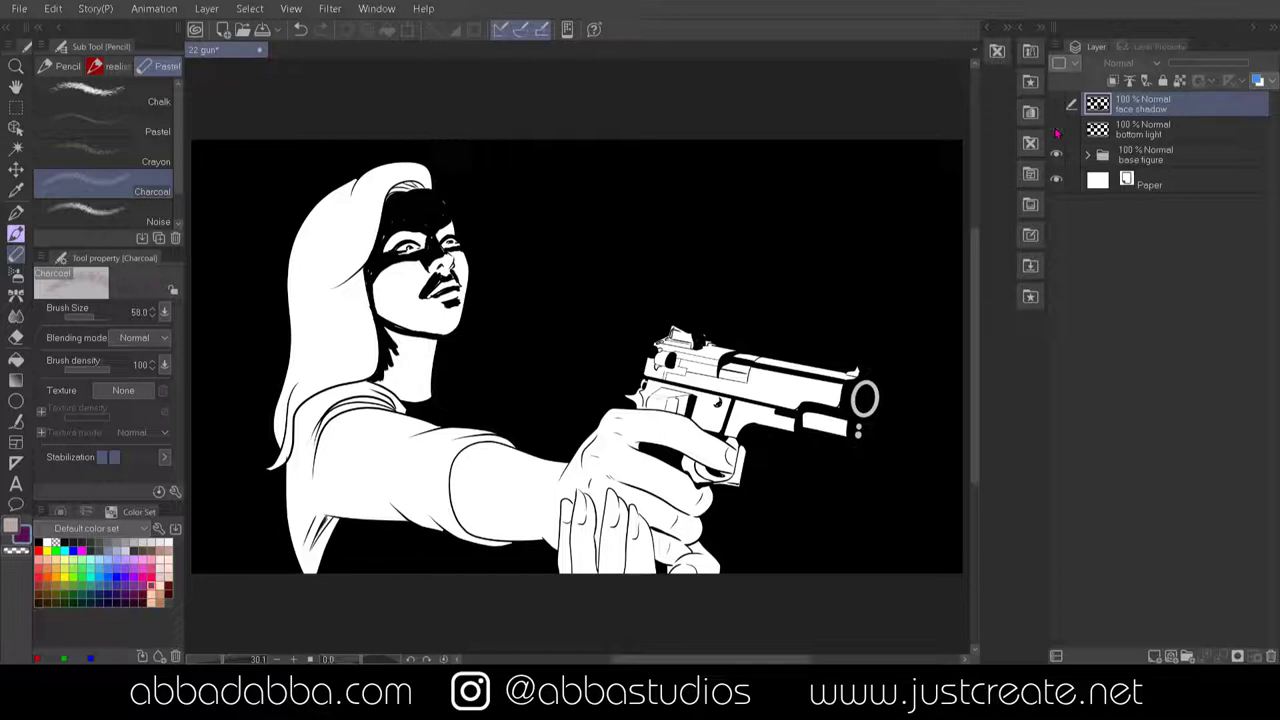
left_click(1056, 131)
left_click(1056, 105)
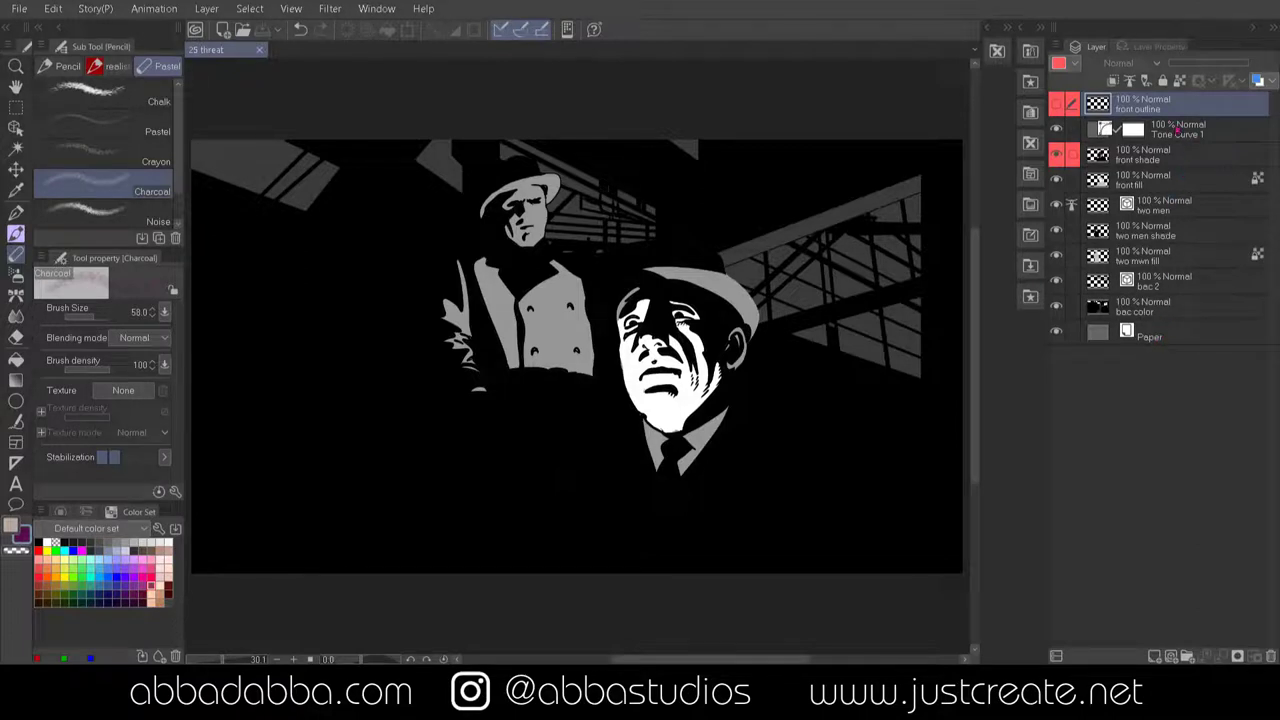
- Toggle the front outline layer on and off twice to compare the front man's white outline
left_click(1056, 103)
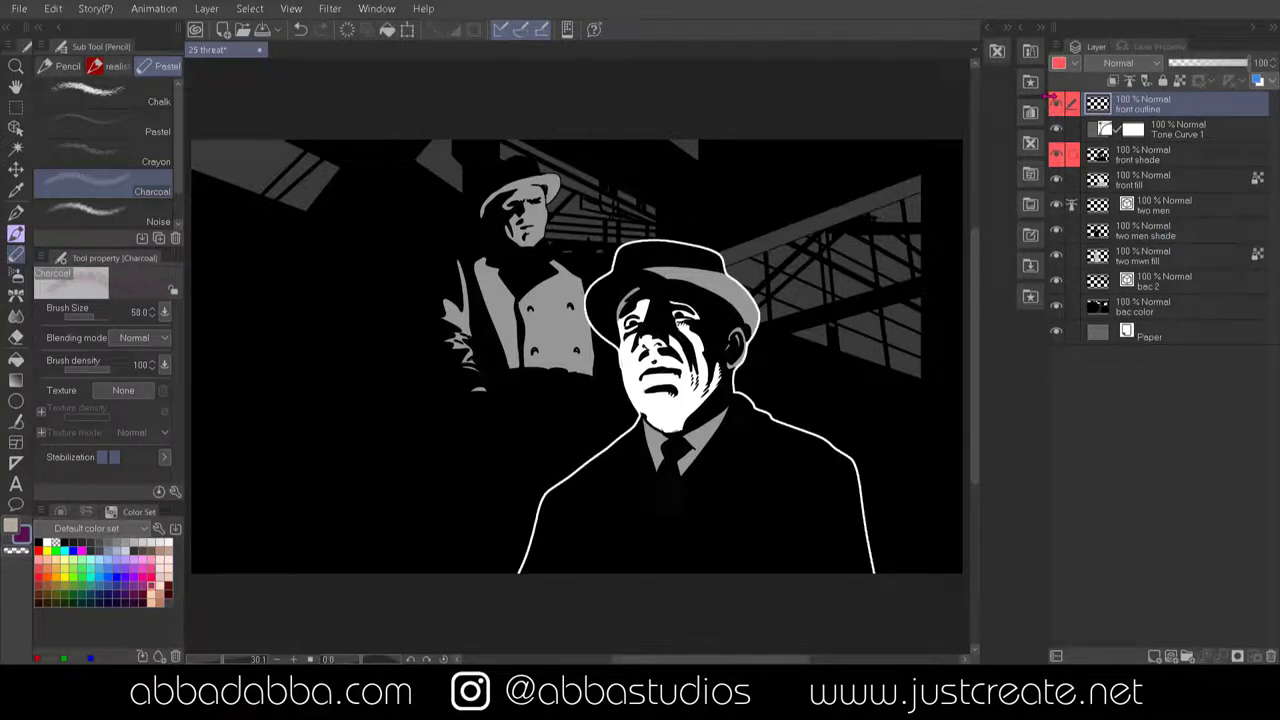
left_click(1054, 102)
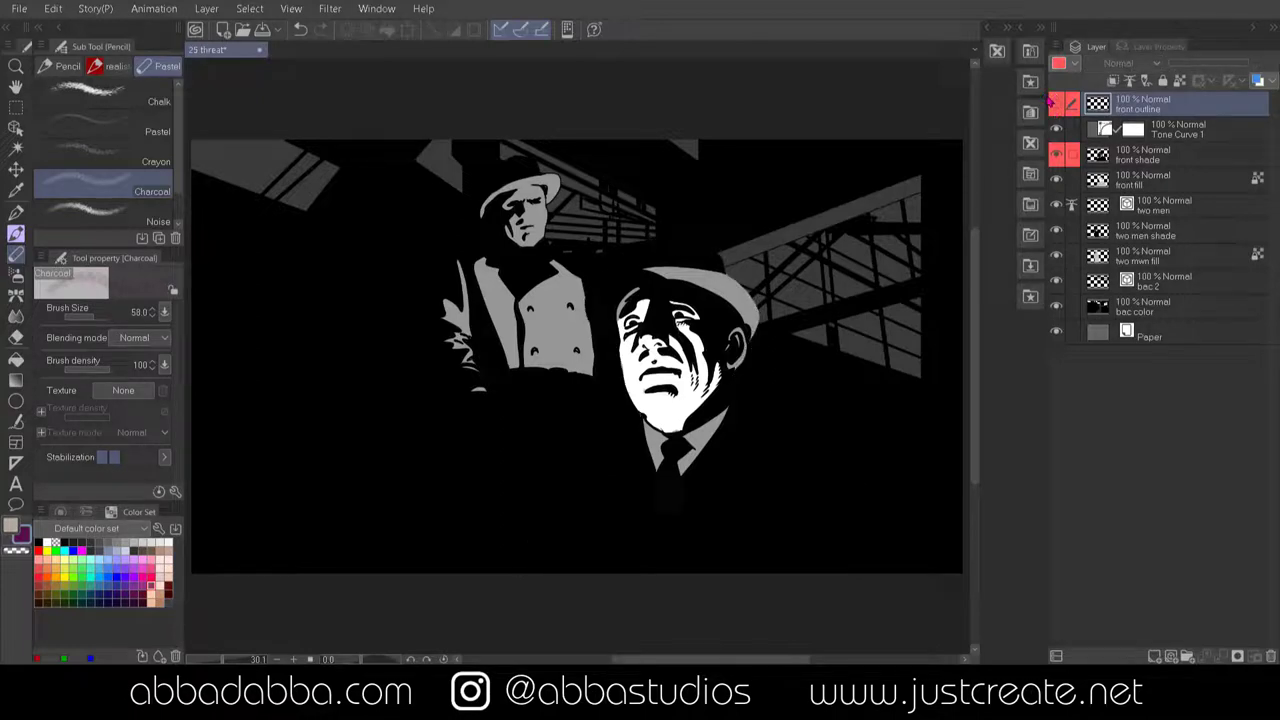
left_click(1056, 103)
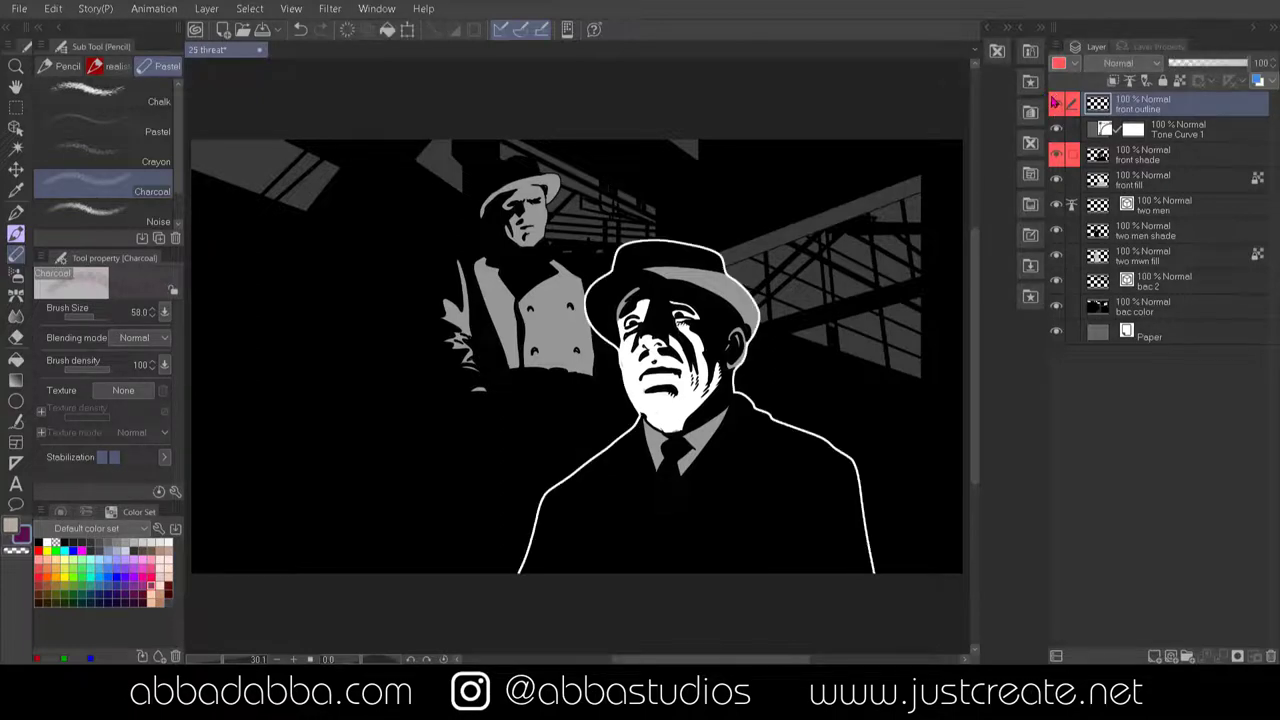
left_click(1058, 103)
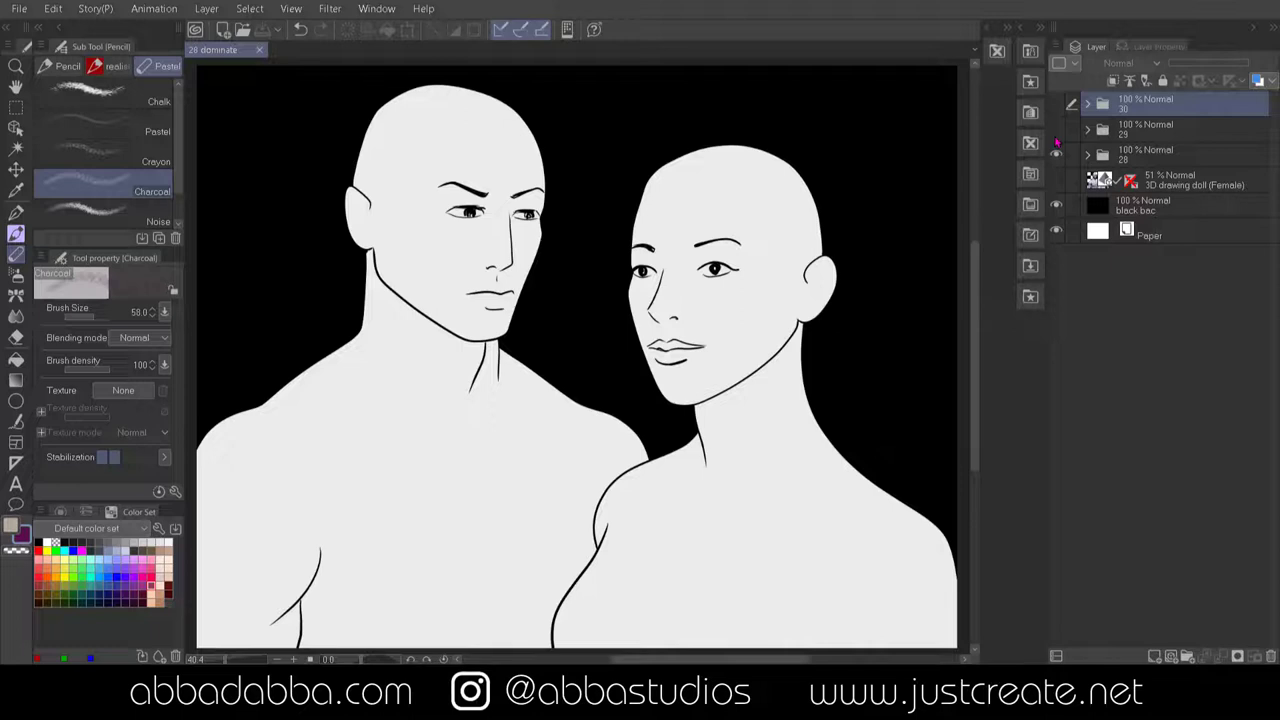
- Show folders 28–30 with black shadows and grey shading, then hide them all to reveal the 3D doll
left_click(1056, 127)
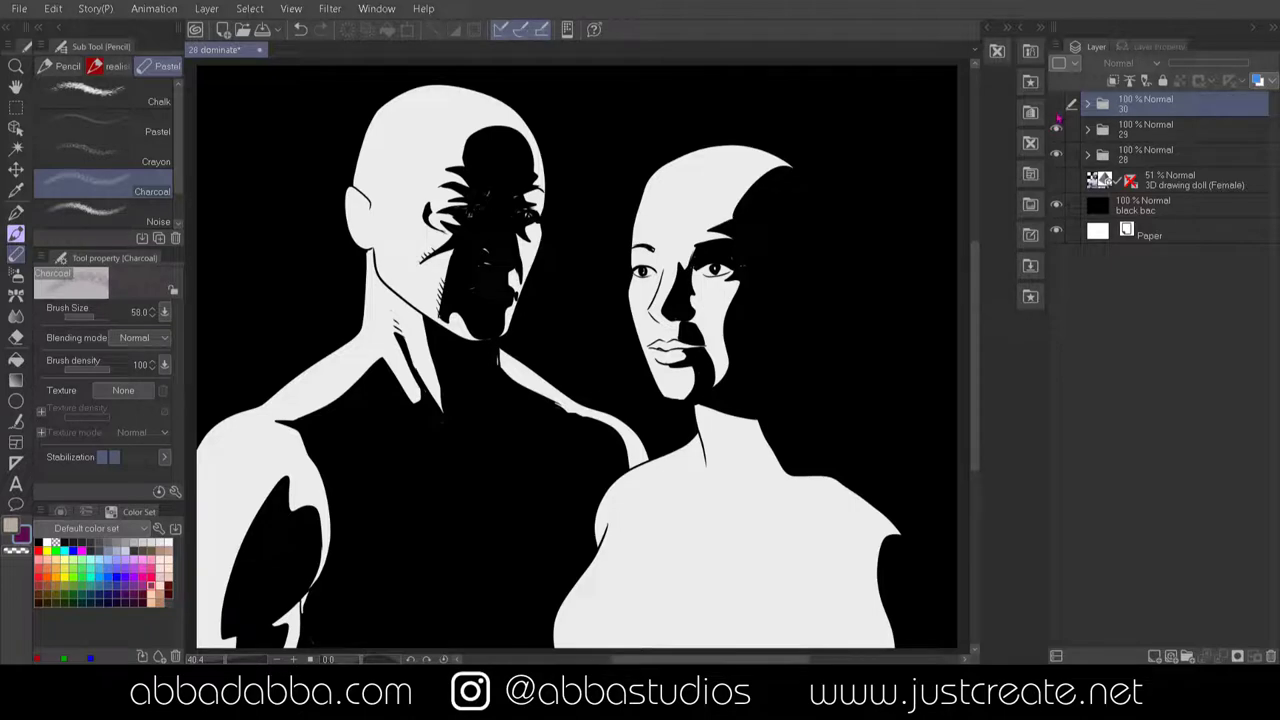
left_click(1056, 103)
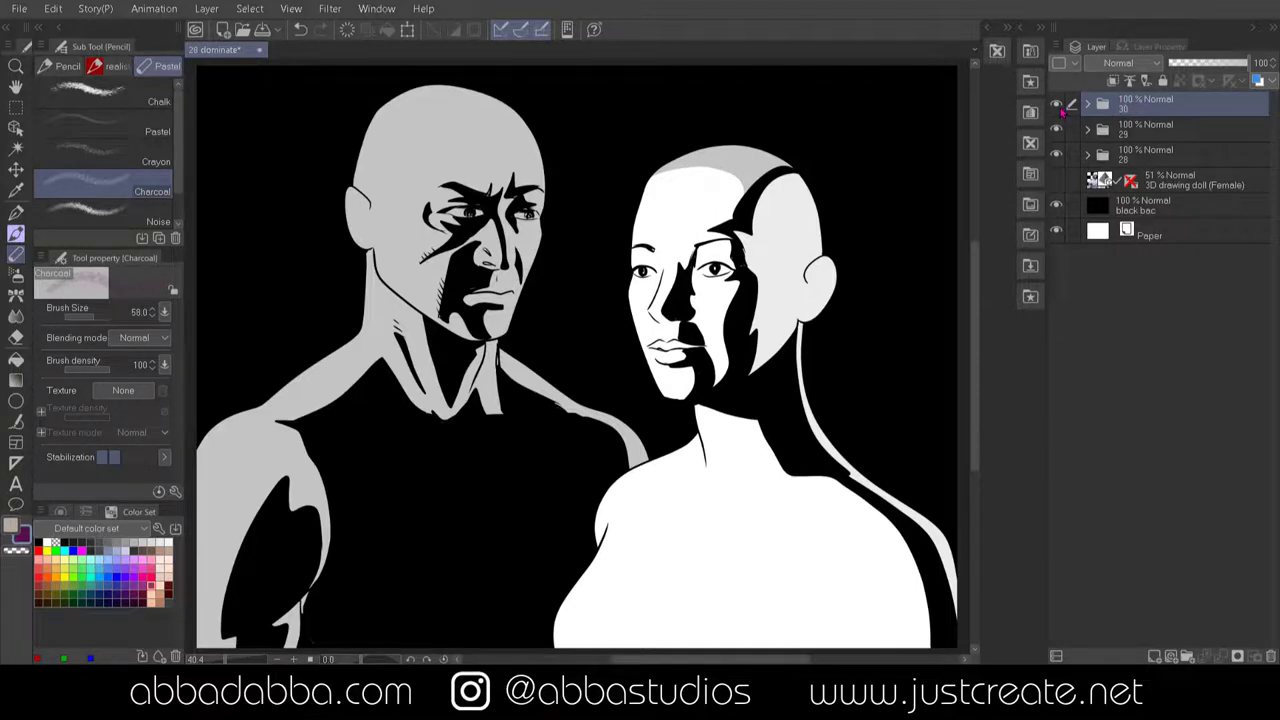
left_click_drag(1057, 104, 1060, 160)
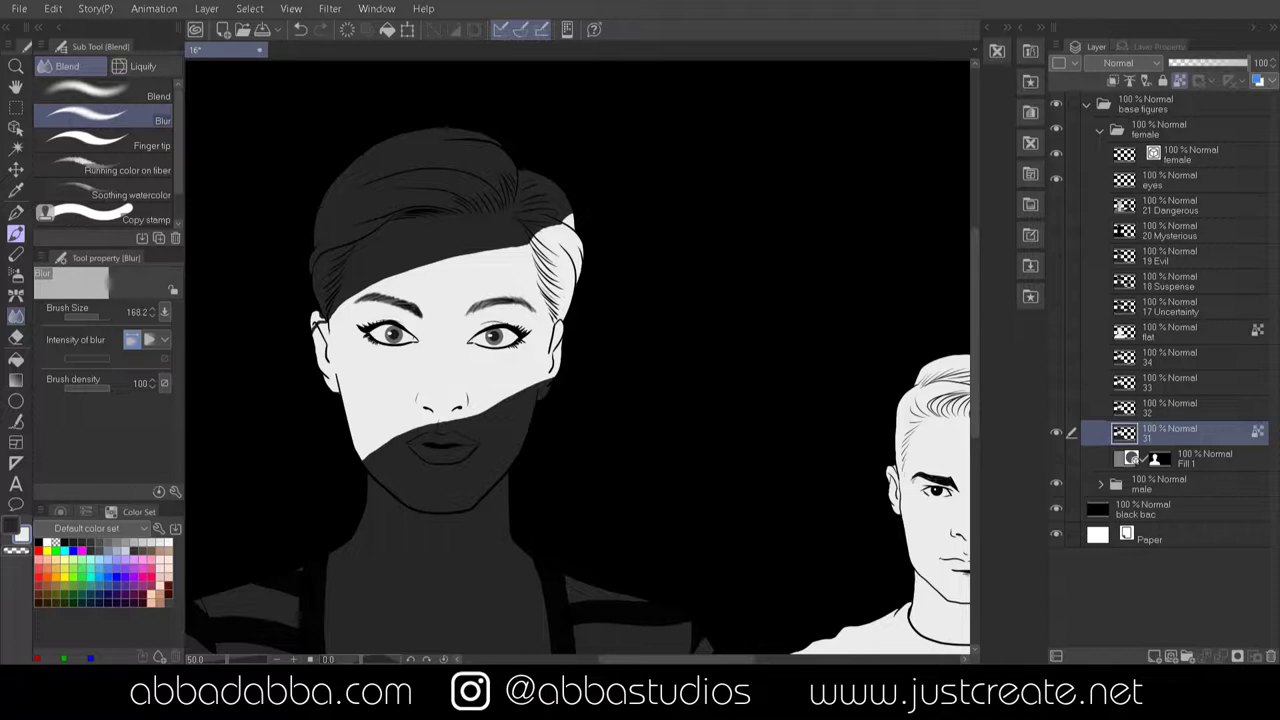
- Show shadow layer 32 and blur its jaw and temple edges, undoing the last blur stroke
left_click(1056, 408)
left_click(1186, 410)
mouse_move(515, 392)
left_mouse_down()
mouse_move(550, 376)
mouse_move(503, 393)
mouse_move(554, 366)
mouse_move(364, 455)
mouse_move(545, 375)
left_mouse_up()
mouse_move(557, 217)
left_mouse_down()
mouse_move(566, 216)
mouse_move(356, 293)
mouse_move(410, 263)
mouse_move(332, 318)
mouse_move(384, 272)
mouse_move(325, 322)
mouse_move(548, 250)
left_mouse_up()
key("ctrl+z")
key("ctrl+z")
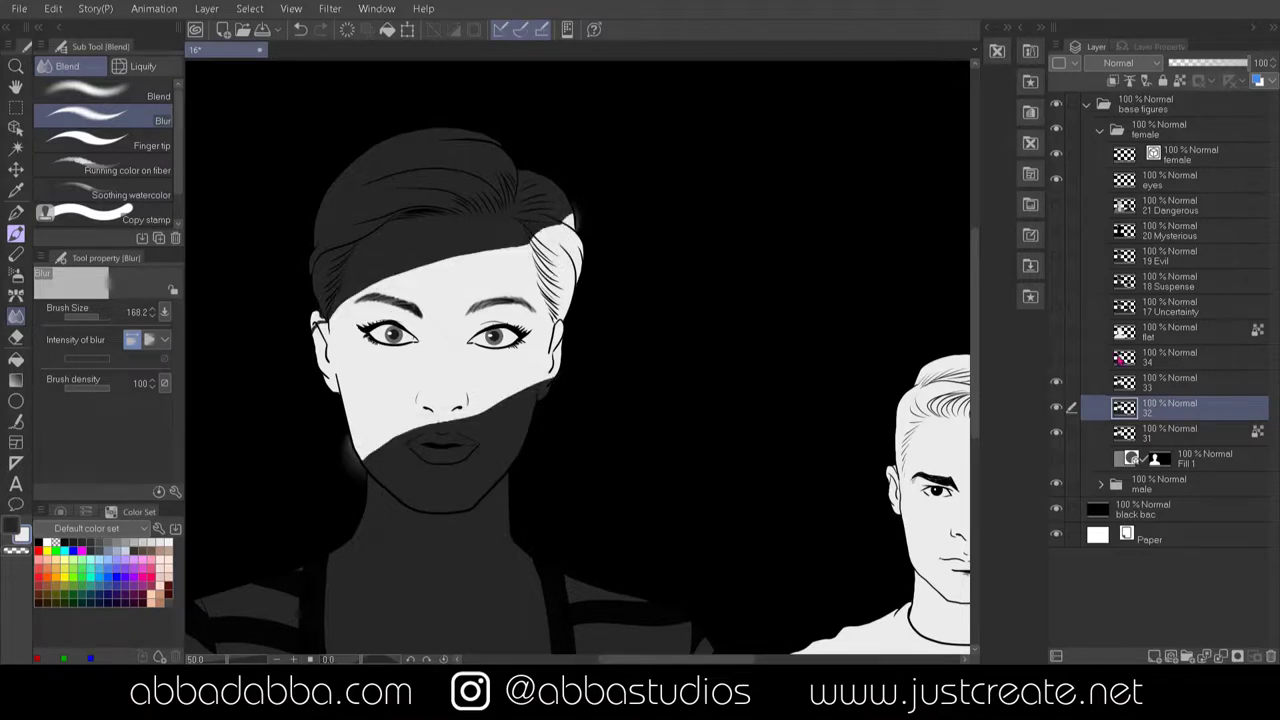
- Paint chalky white along the chin and forehead hair shadow edges on layer 33
left_click(18, 254)
key("alt+]")
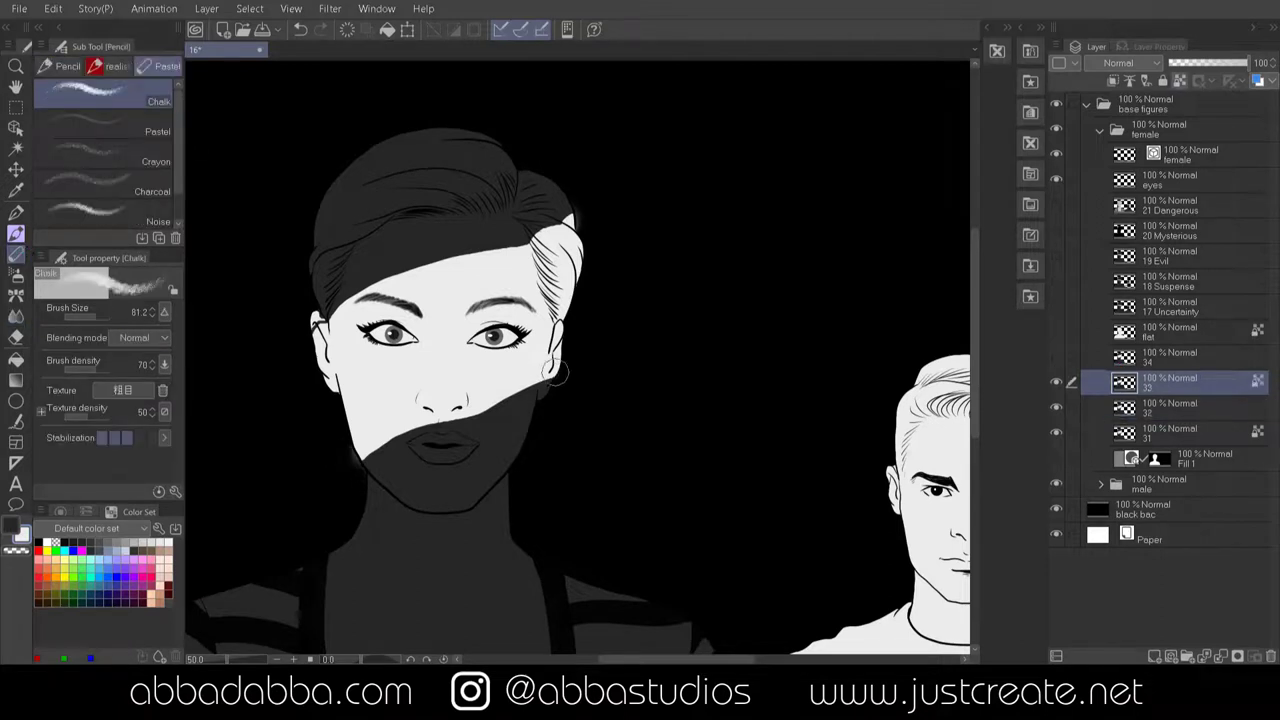
mouse_move(557, 366)
left_mouse_down()
mouse_move(371, 438)
mouse_move(362, 458)
left_mouse_up()
mouse_move(567, 225)
left_mouse_down()
mouse_move(550, 218)
mouse_move(420, 262)
mouse_move(333, 321)
left_mouse_up()
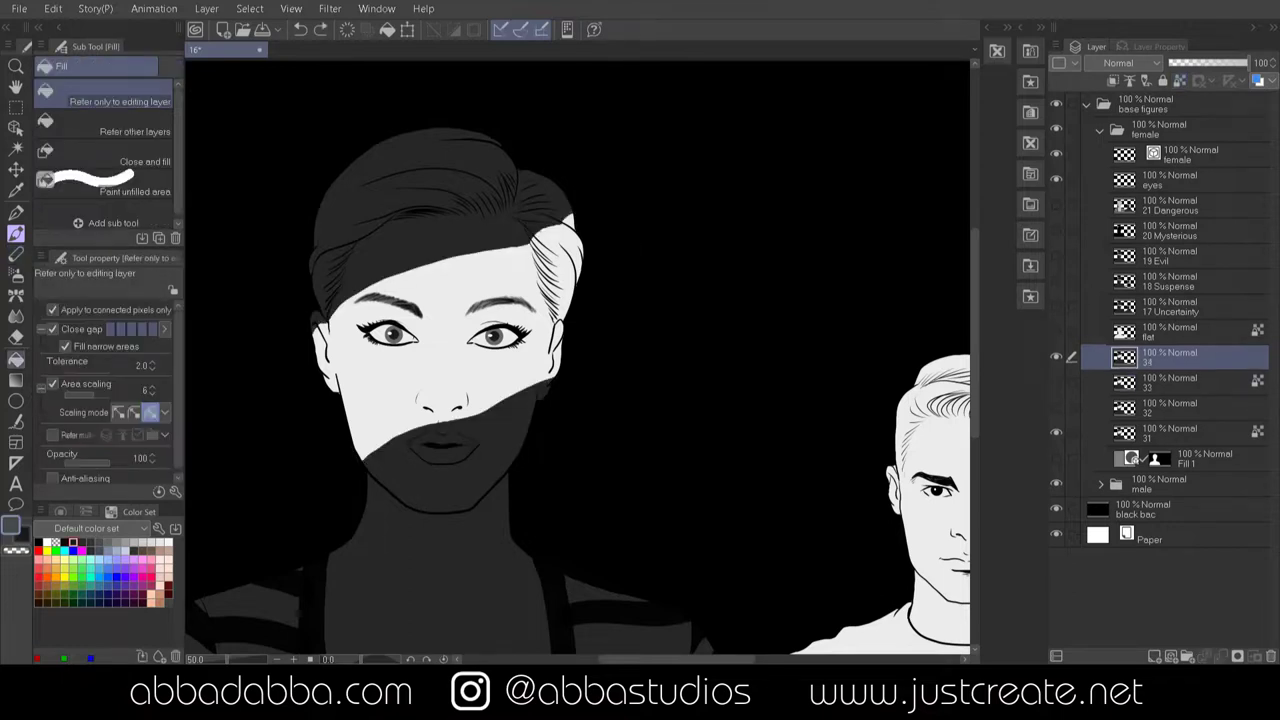
- Fill the forehead-to-mouth lit band on layer 34 with grey, refilling lighter then darker
left_click(472, 262)
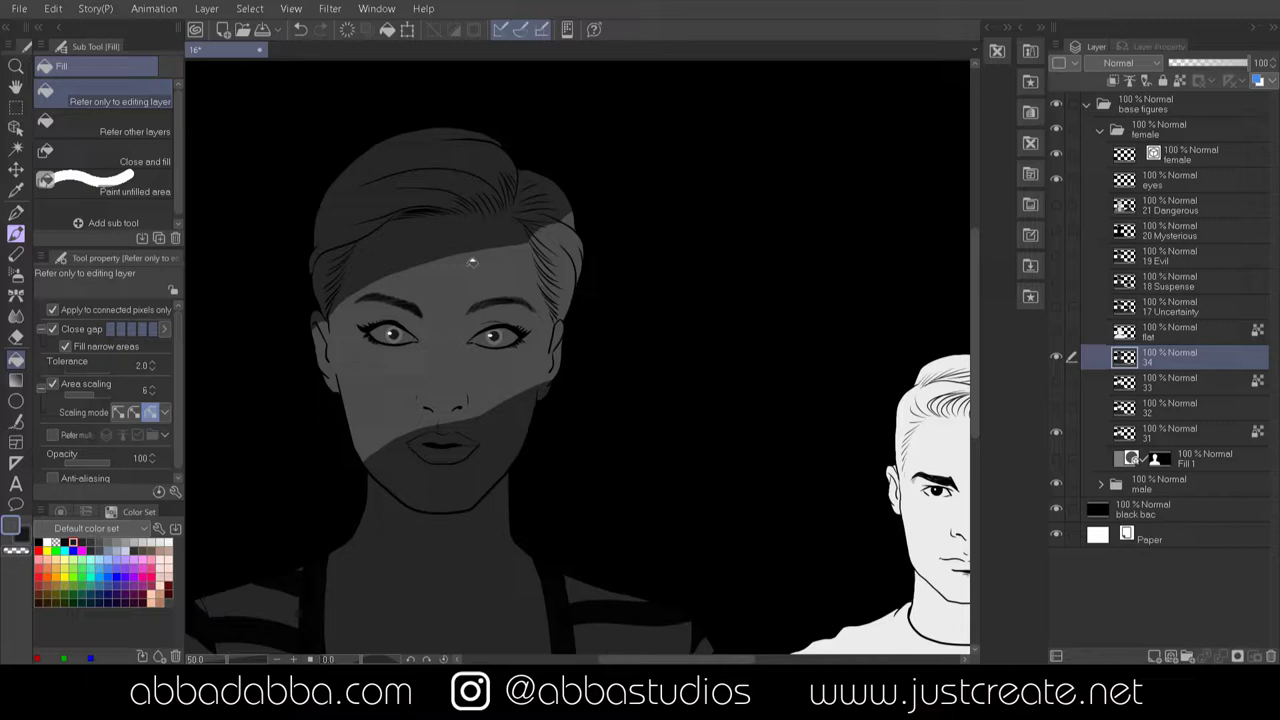
left_click(478, 268)
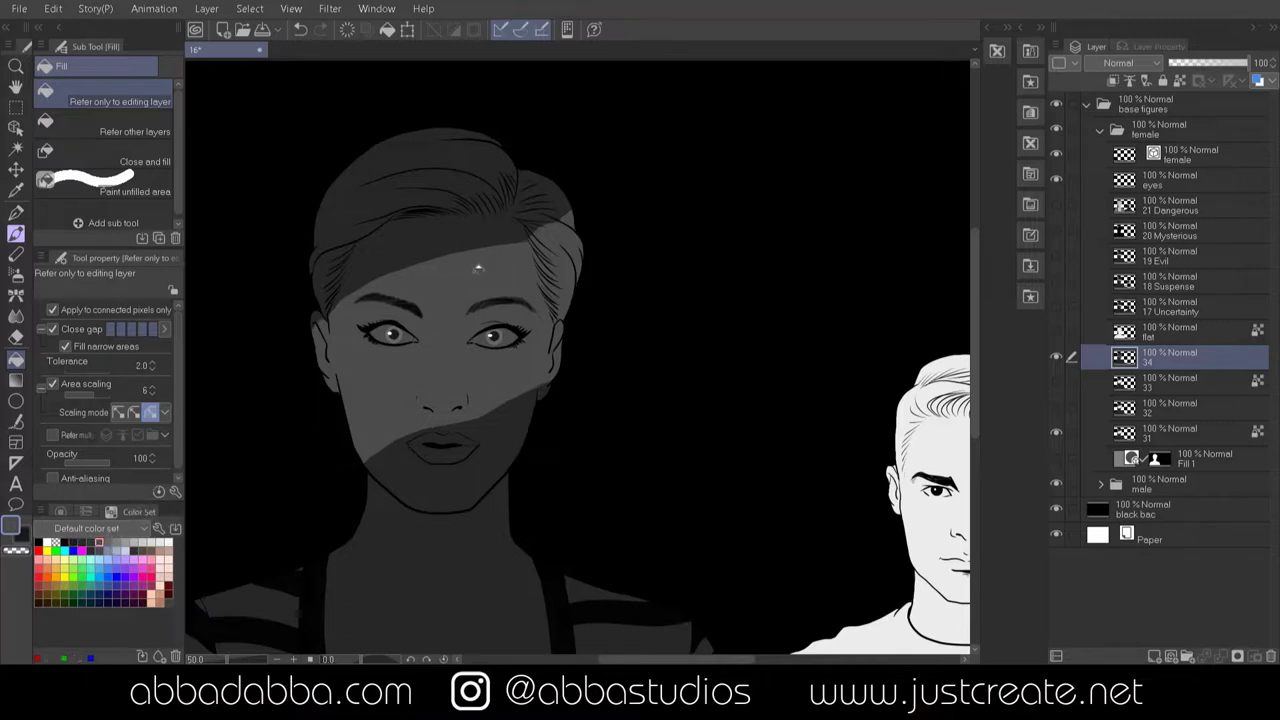
left_click(479, 272)
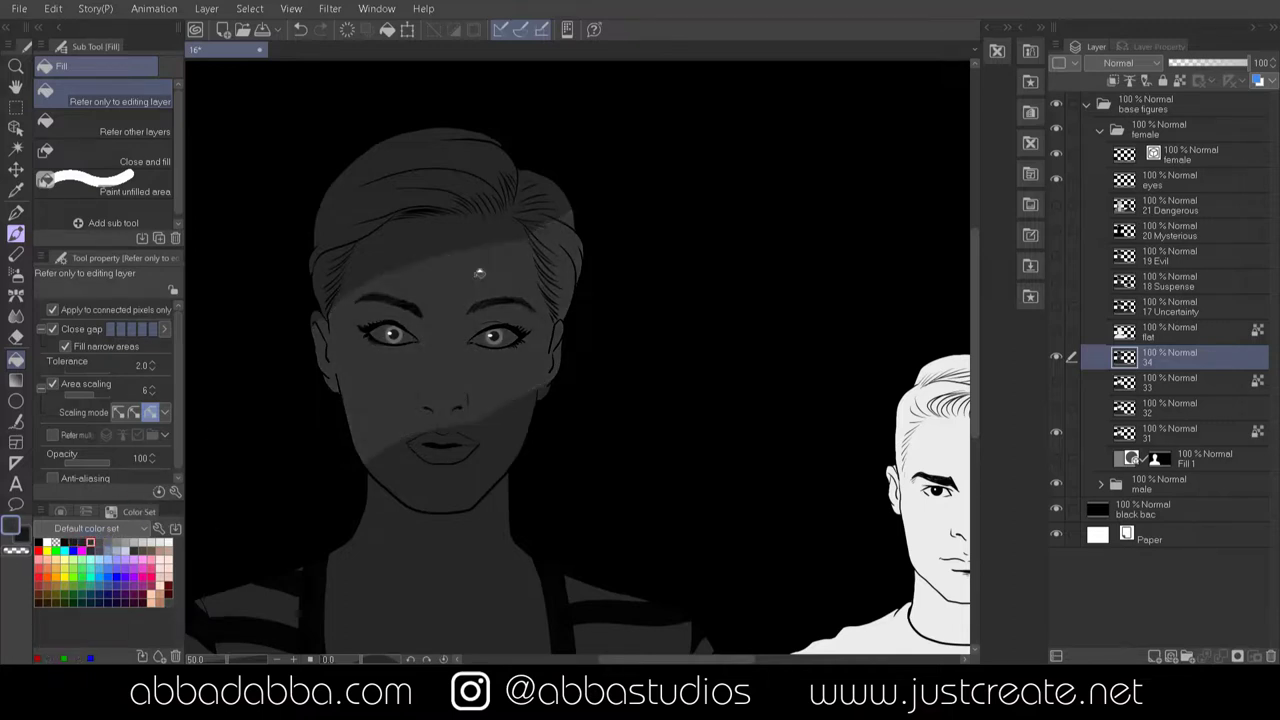